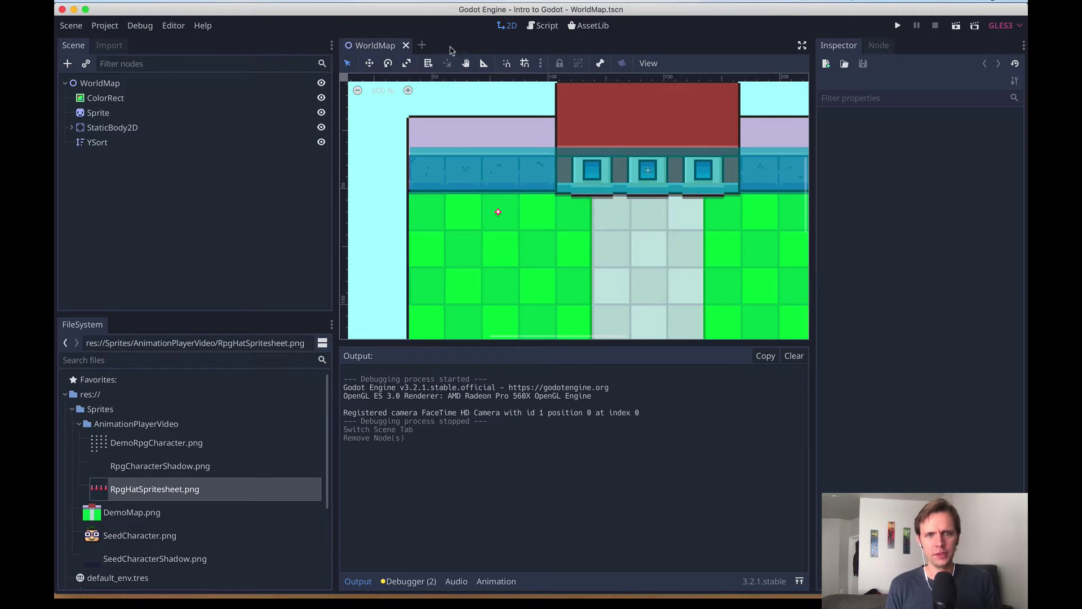
Create a new scene with a KinematicBody2D root node and widen the left dock.
{"action": "left_click", "coordinate": [422, 44]}
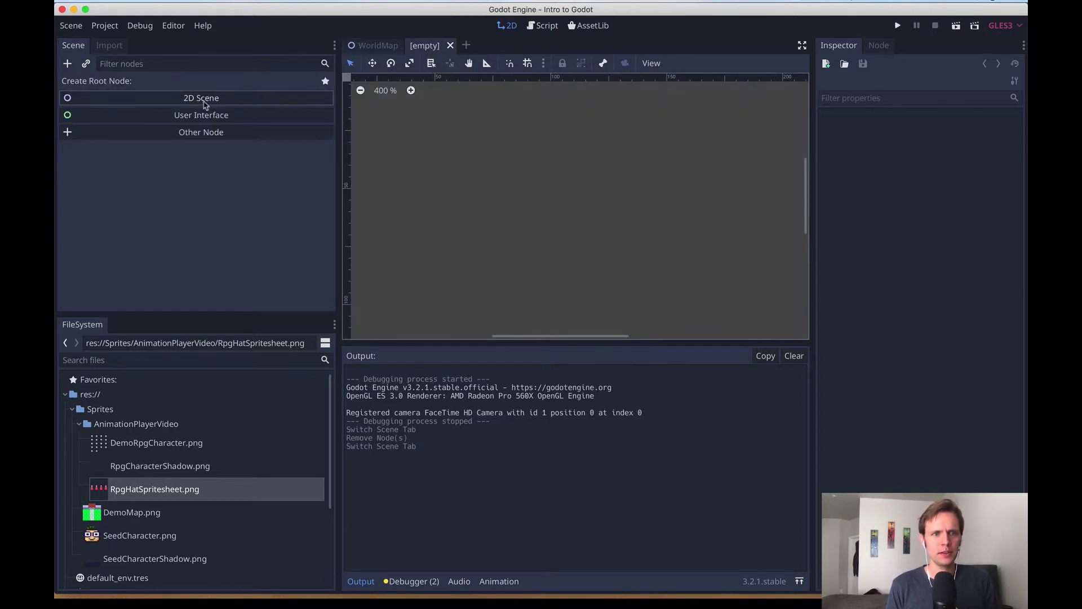
{"action": "left_click", "coordinate": [220, 135]}
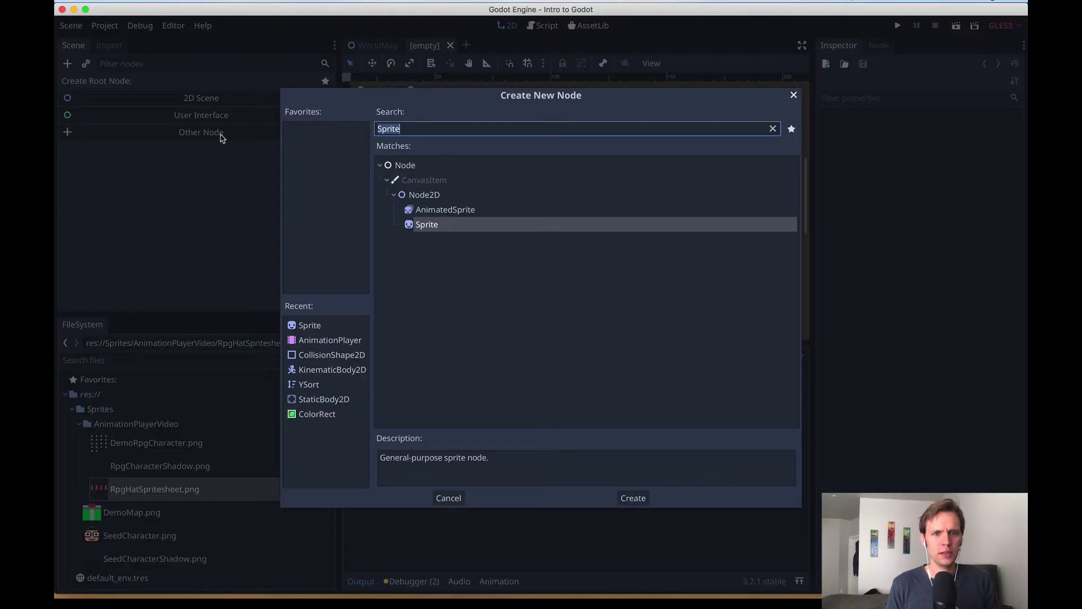
{"action": "type", "text": "Kin"}
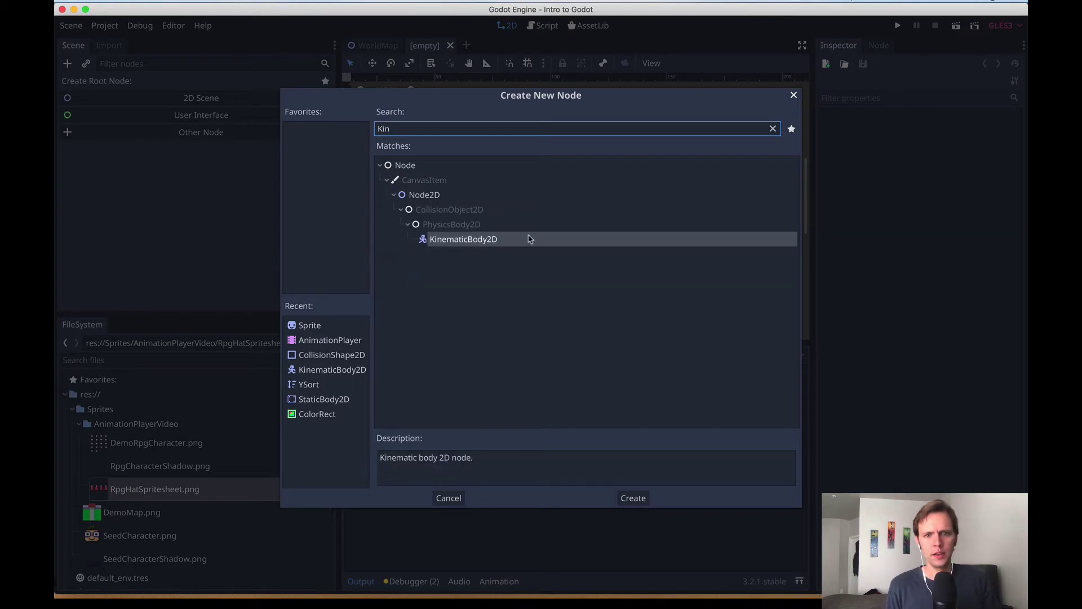
{"action": "left_click", "coordinate": [471, 241]}
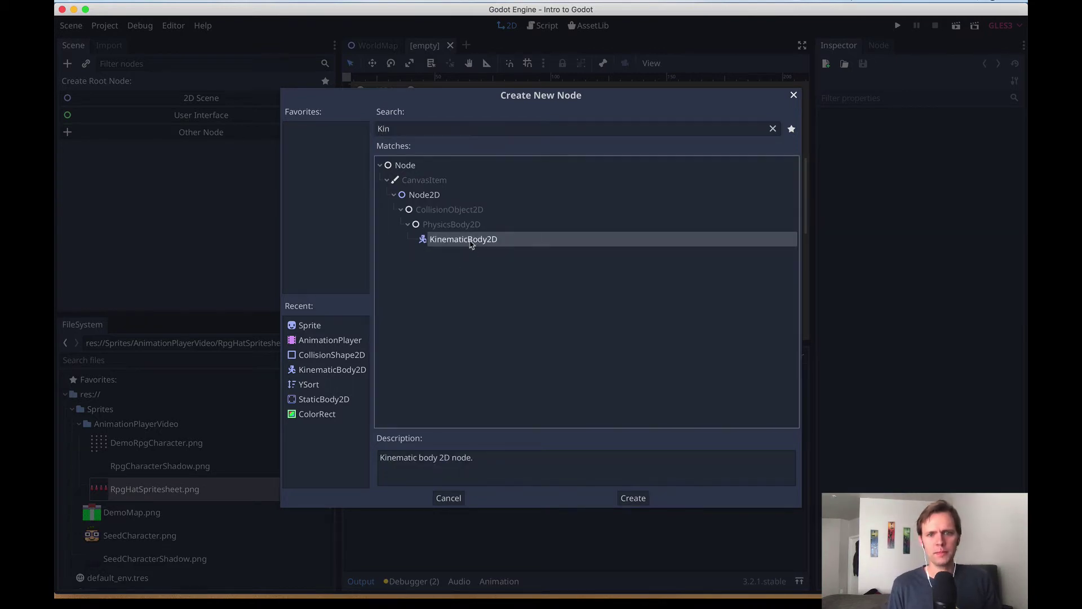
{"action": "left_click", "coordinate": [632, 498]}
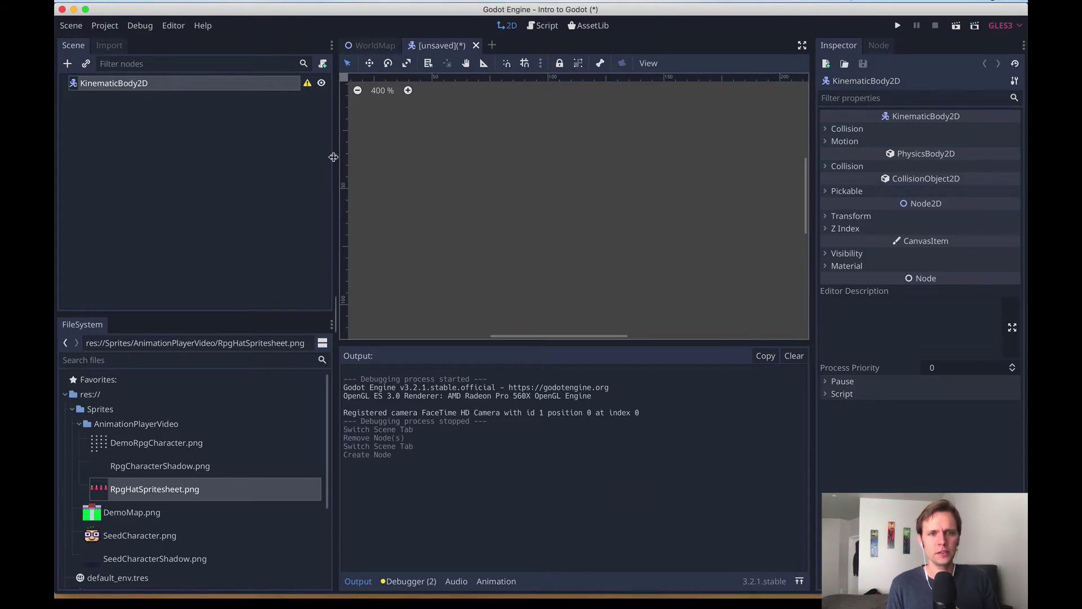
{"action": "left_click_drag", "start_coordinate": [333, 156], "coordinate": [355, 158]}
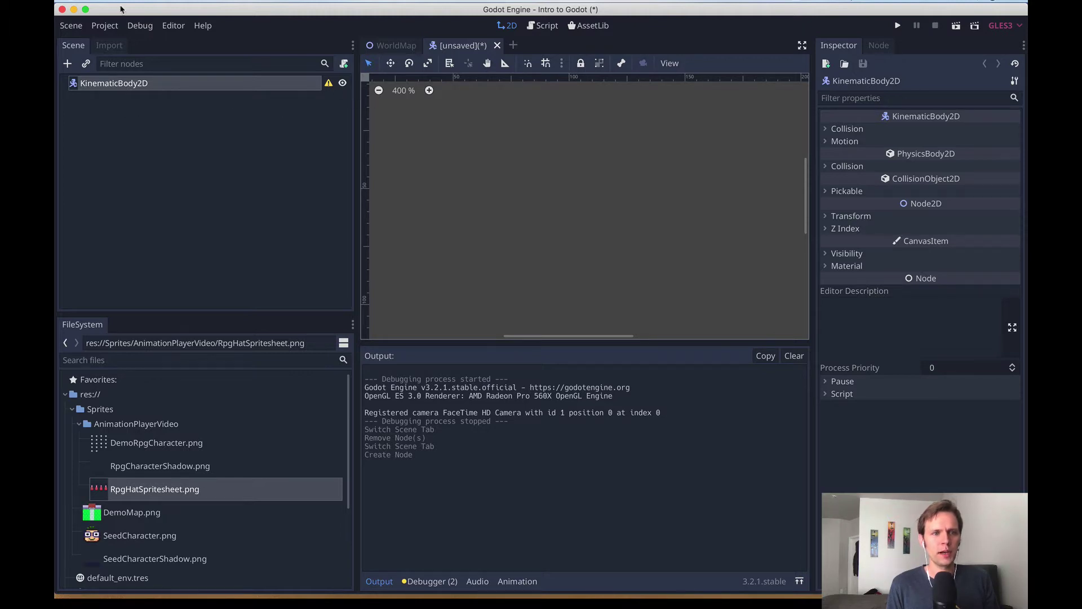
Add two Sprite child nodes under KinematicBody2D.
{"action": "right_click", "coordinate": [111, 83]}
{"action": "left_click", "coordinate": [144, 95]}
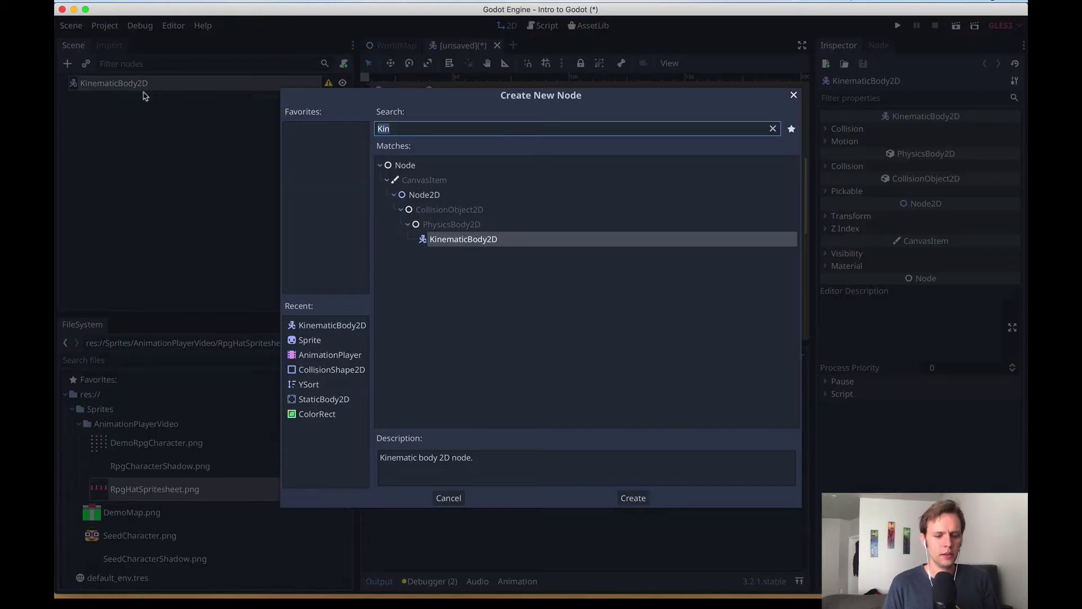
{"action": "type", "text": "Sprite"}
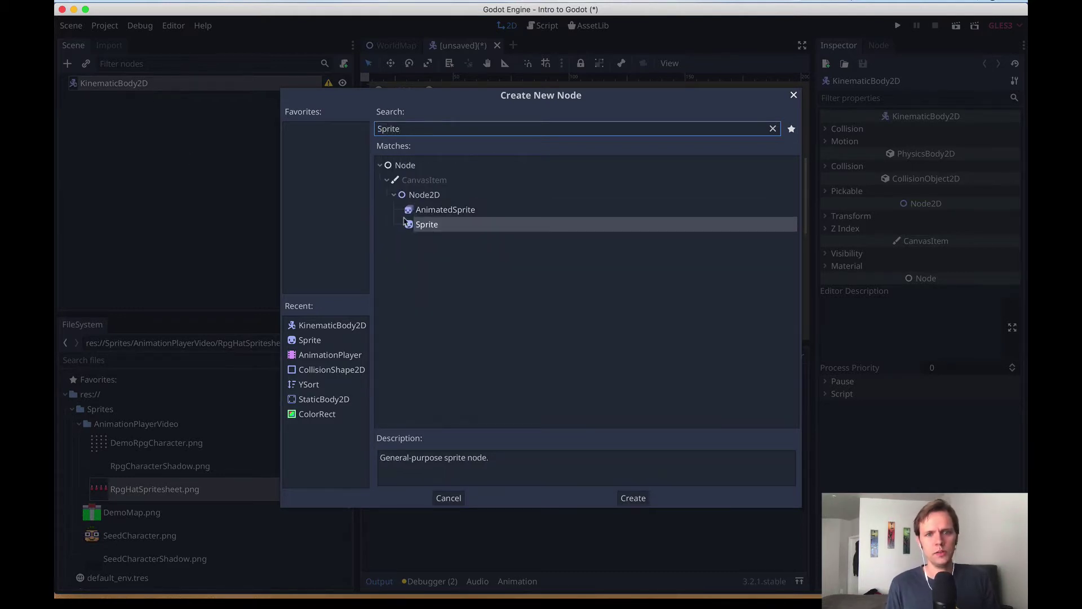
{"action": "left_click", "coordinate": [421, 226]}
{"action": "left_click", "coordinate": [633, 498]}
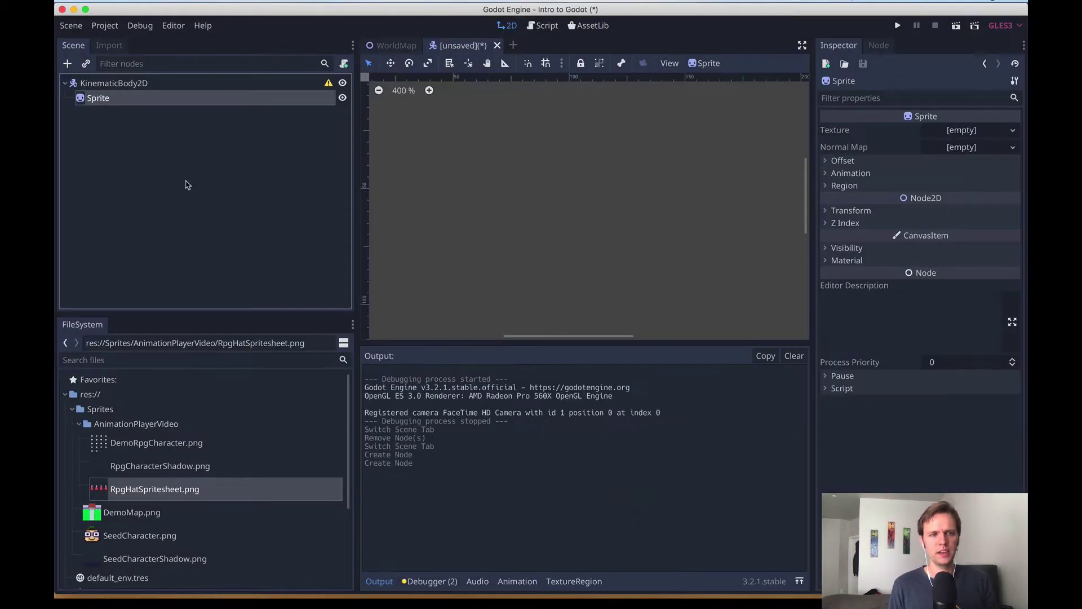
{"action": "right_click", "coordinate": [98, 84]}
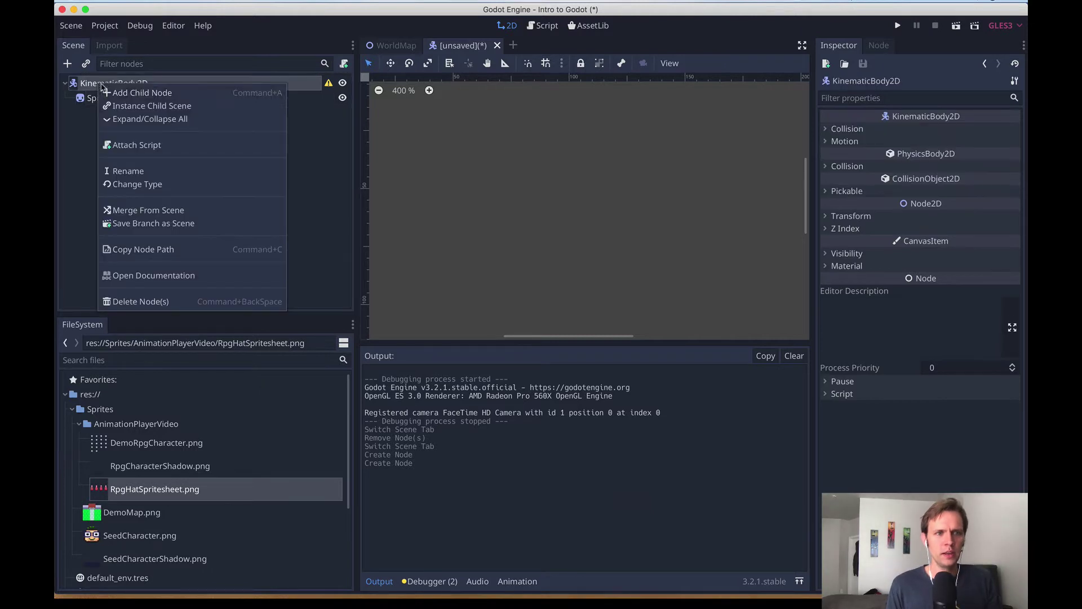
{"action": "left_click", "coordinate": [145, 99]}
{"action": "type", "text": "Sprite"}
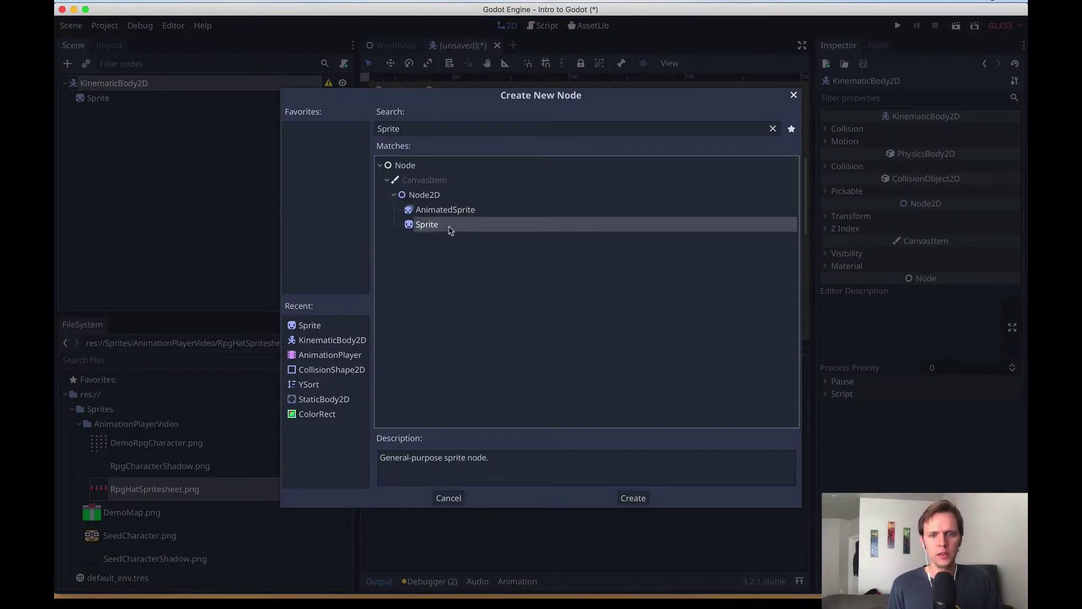
{"action": "left_click", "coordinate": [631, 498]}
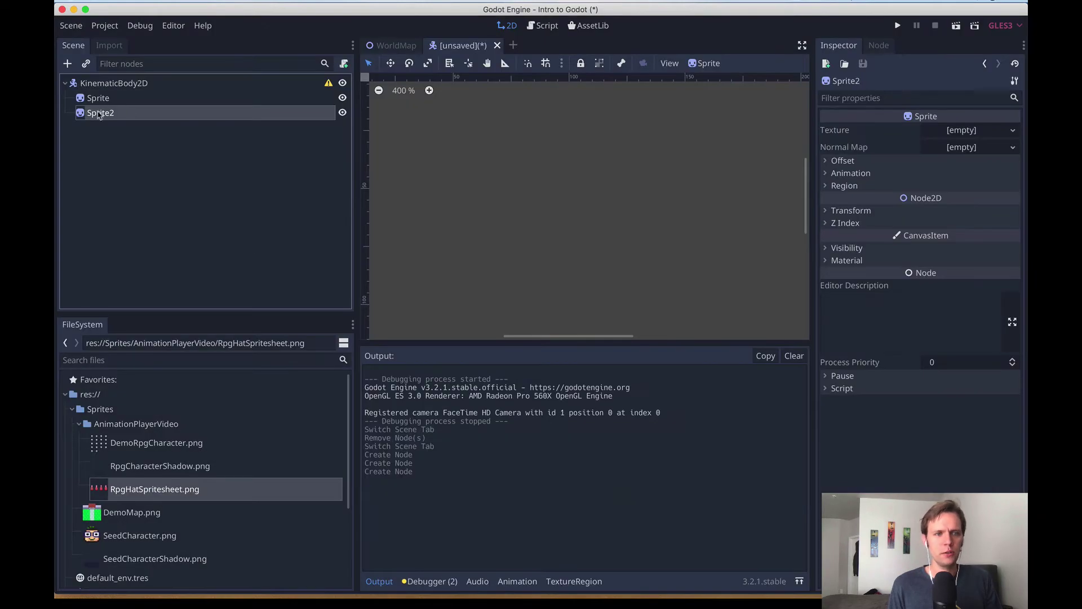
Rename Sprite2 to Shadow and move it above Sprite in the scene tree.
{"action": "double_click", "coordinate": [98, 112]}
{"action": "type", "text": "Shadow"}
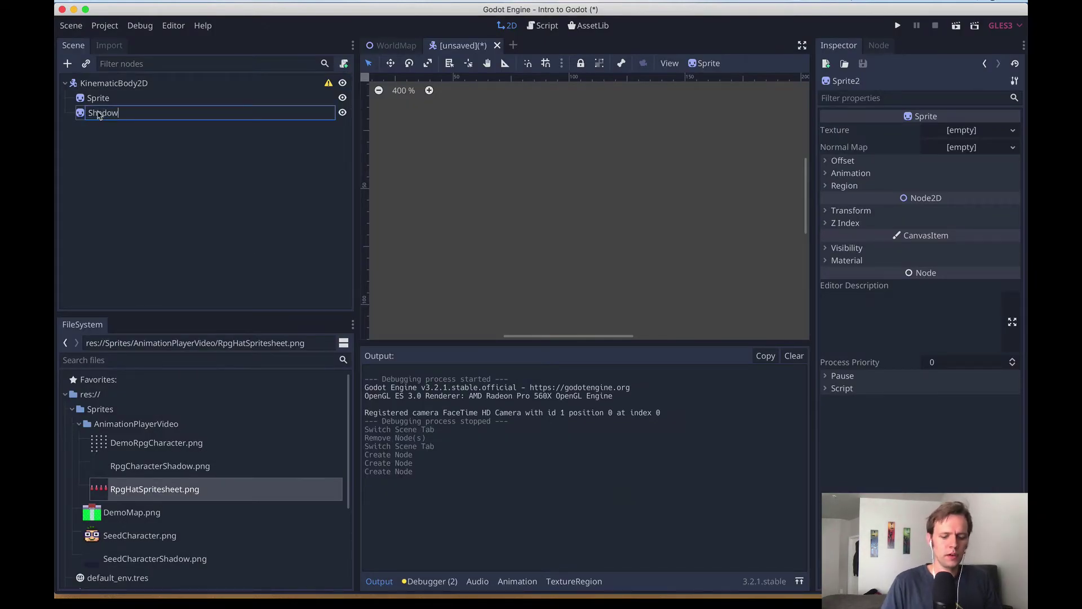
{"action": "key", "text": "Return"}
{"action": "left_click_drag", "start_coordinate": [99, 114], "coordinate": [119, 96]}
{"action": "left_click", "coordinate": [116, 118]}
Save the scene under the file name 'Character' (Character.tscn).
{"action": "key", "text": "super+s"}
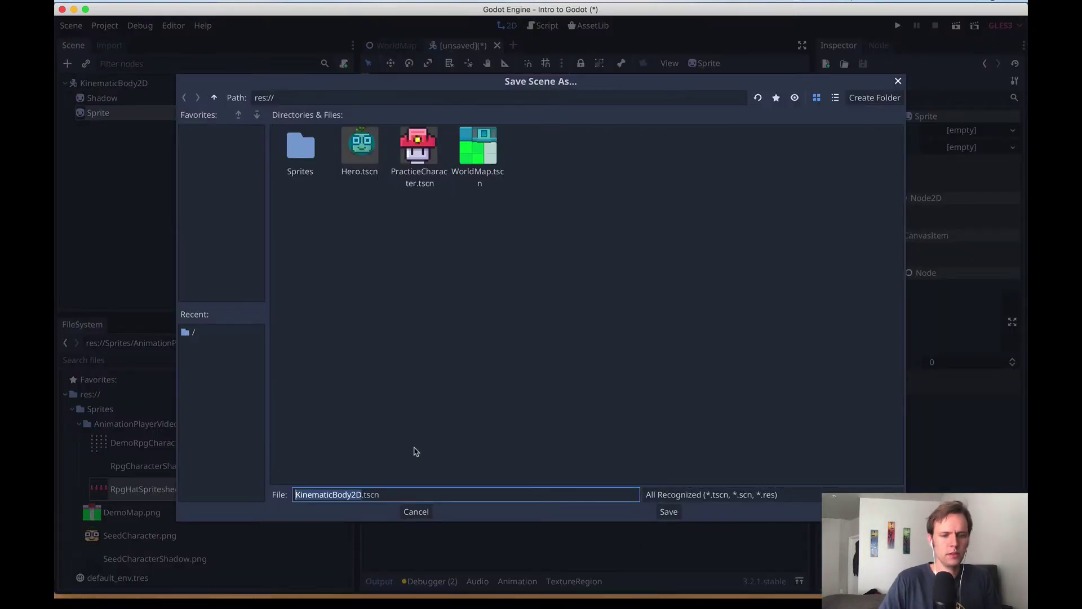
{"action": "type", "text": "Character"}
{"action": "key", "text": "Return"}
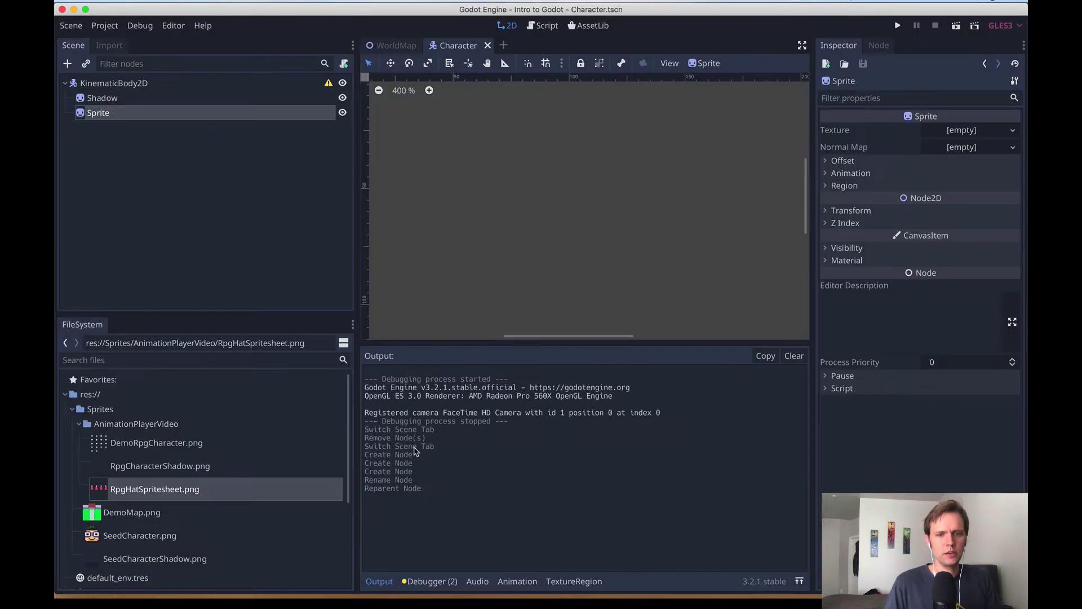
Assign DemoRpgCharacter.png as the Sprite's texture and enlarge the 2D canvas to view it.
{"action": "left_click", "coordinate": [151, 444]}
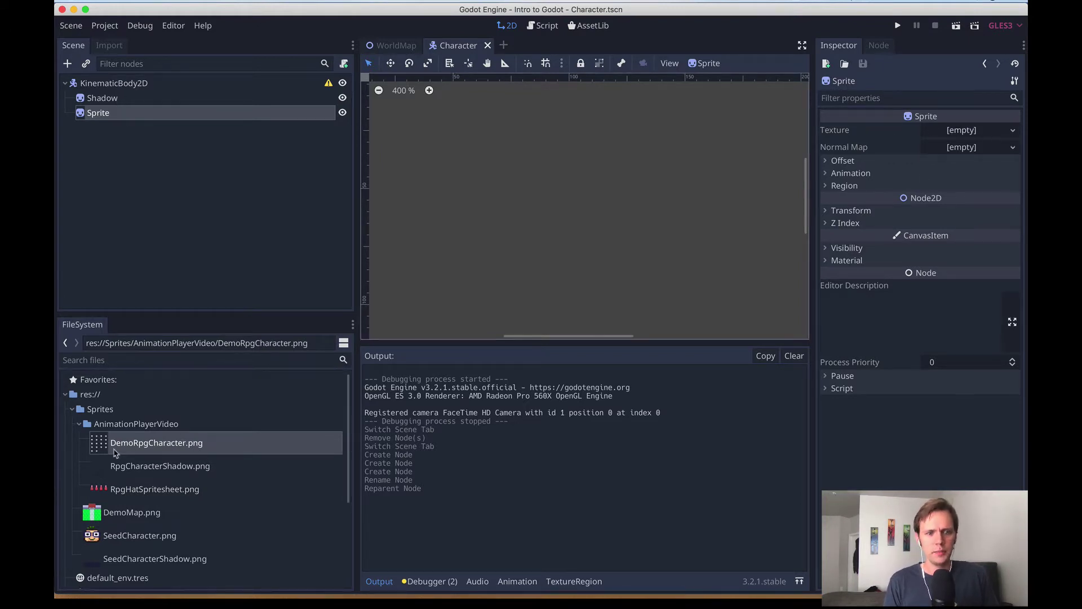
{"action": "left_click_drag", "start_coordinate": [124, 449], "coordinate": [956, 138]}
{"action": "scroll", "coordinate": [708, 213], "scroll_direction": "left", "scroll_amount": 8}
{"action": "scroll", "coordinate": [708, 213], "scroll_direction": "up", "scroll_amount": 6}
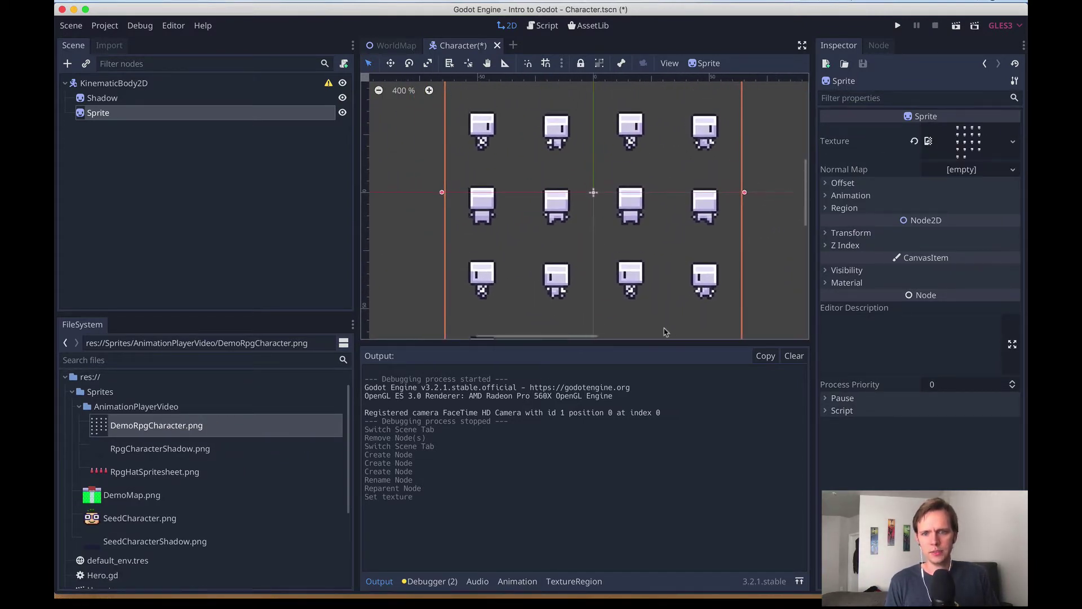
{"action": "left_click_drag", "start_coordinate": [641, 343], "coordinate": [640, 445]}
{"action": "scroll", "coordinate": [641, 305], "scroll_direction": "up", "scroll_amount": 4}
{"action": "scroll", "coordinate": [640, 298], "scroll_direction": "right", "scroll_amount": 2}
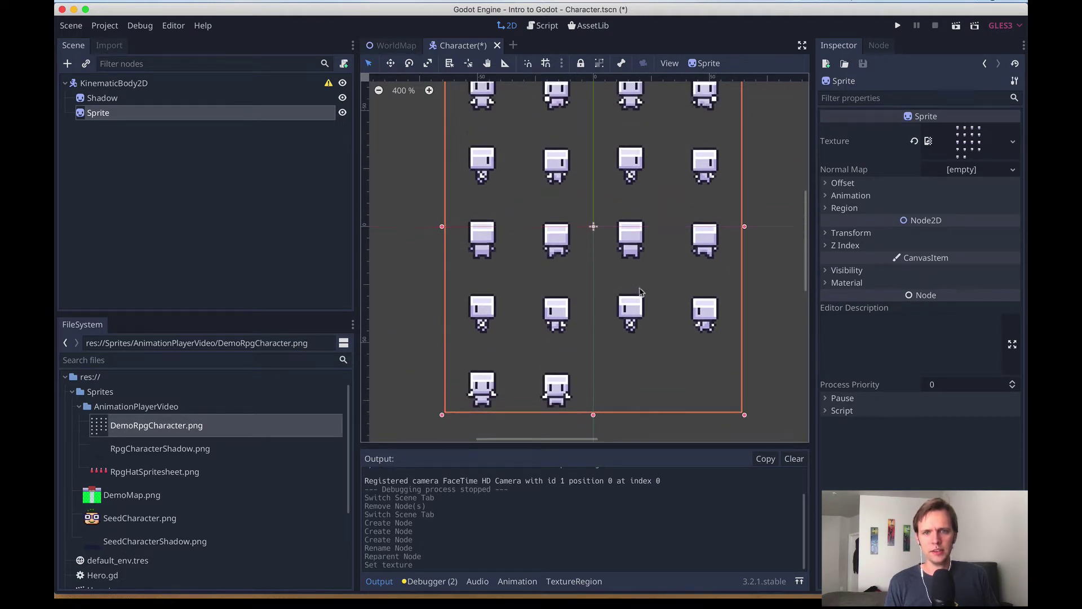
{"action": "scroll", "coordinate": [640, 293], "scroll_direction": "up", "scroll_amount": 1}
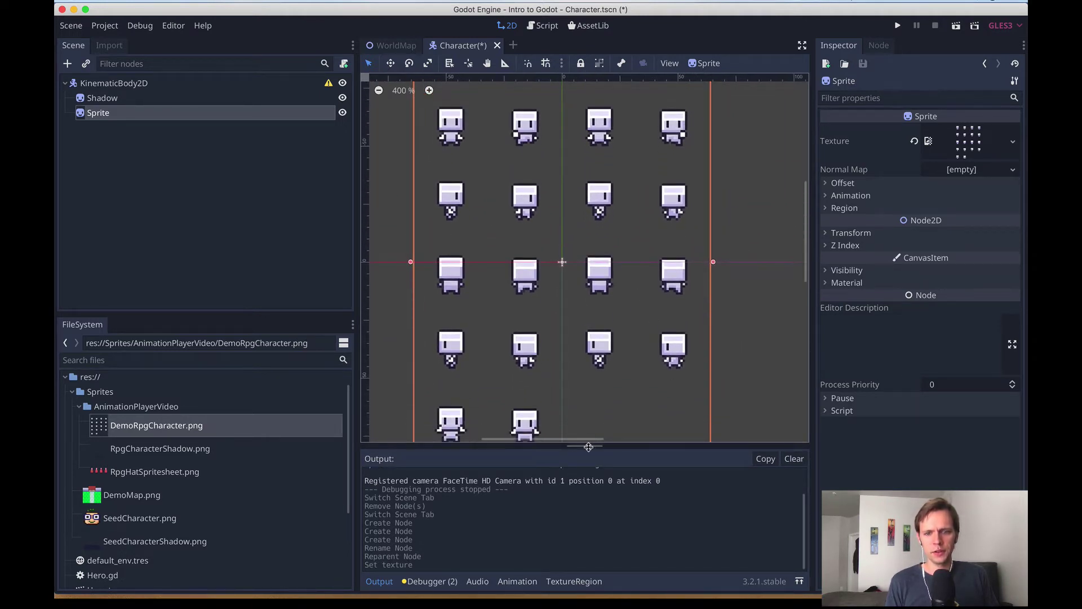
{"action": "scroll", "coordinate": [592, 290], "scroll_direction": "left", "scroll_amount": 4}
{"action": "scroll", "coordinate": [592, 289], "scroll_direction": "up", "scroll_amount": 4}
{"action": "scroll", "coordinate": [596, 292], "scroll_direction": "down", "scroll_amount": 2}
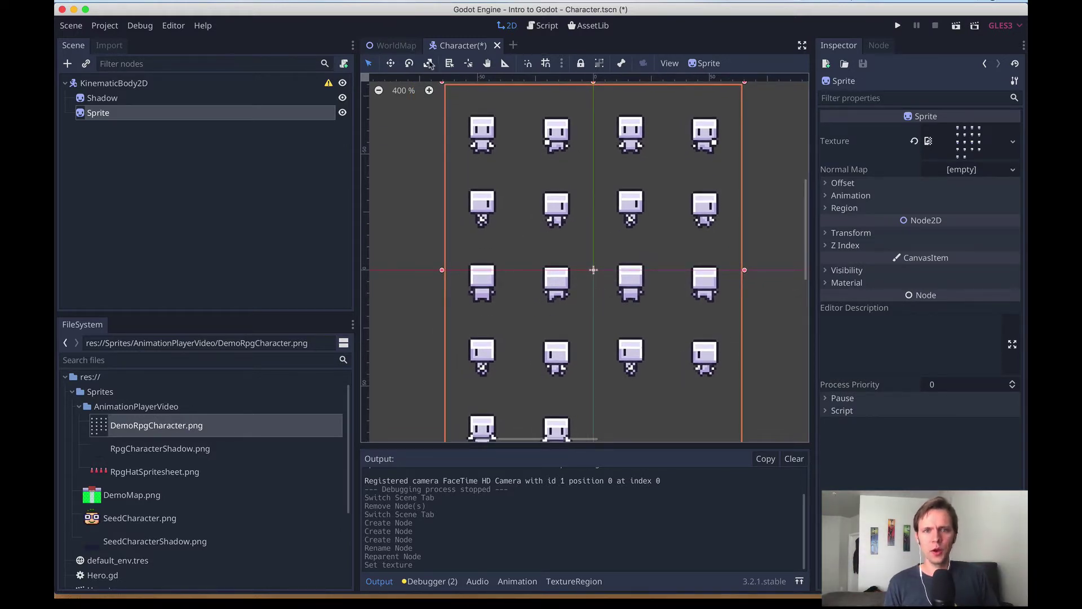
{"action": "scroll", "coordinate": [662, 181], "scroll_direction": "right", "scroll_amount": 6}
{"action": "scroll", "coordinate": [648, 183], "scroll_direction": "left", "scroll_amount": 5}
{"action": "scroll", "coordinate": [513, 282], "scroll_direction": "down", "scroll_amount": 1}
{"action": "scroll", "coordinate": [513, 282], "scroll_direction": "up", "scroll_amount": 4}
{"action": "scroll", "coordinate": [513, 274], "scroll_direction": "up", "scroll_amount": 1}
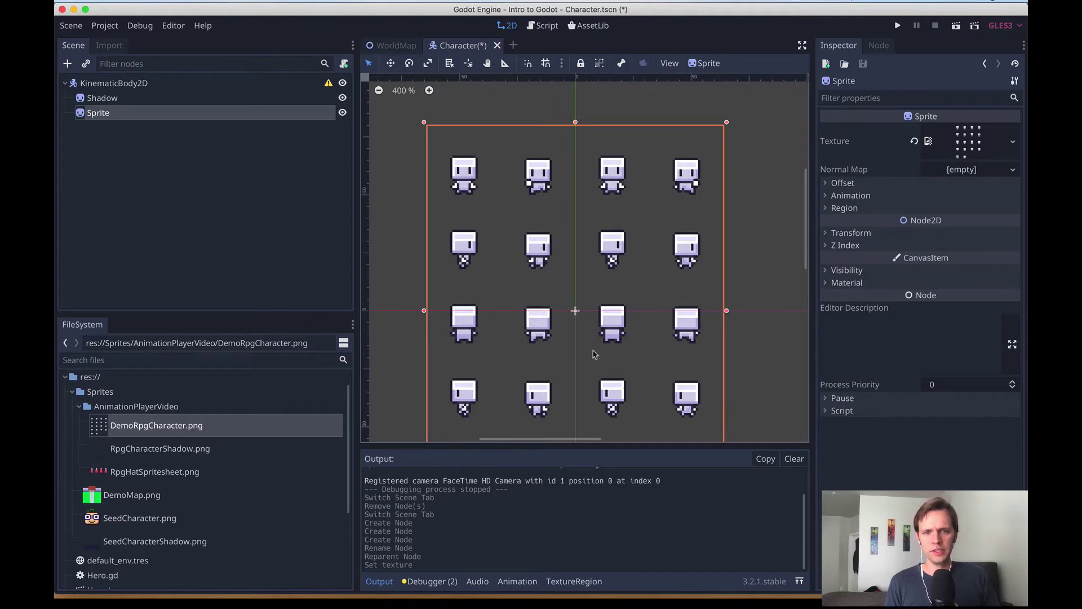
{"action": "scroll", "coordinate": [661, 235], "scroll_direction": "right", "scroll_amount": 2}
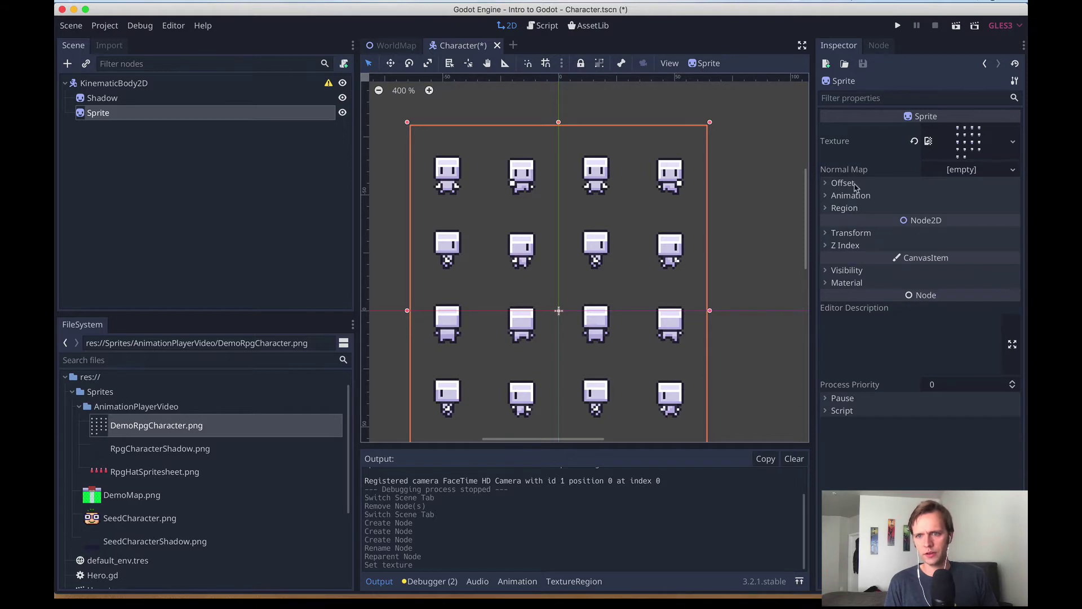
Expand the Sprite's Animation section to show the Vframes and Hframes settings.
{"action": "left_click", "coordinate": [826, 196]}
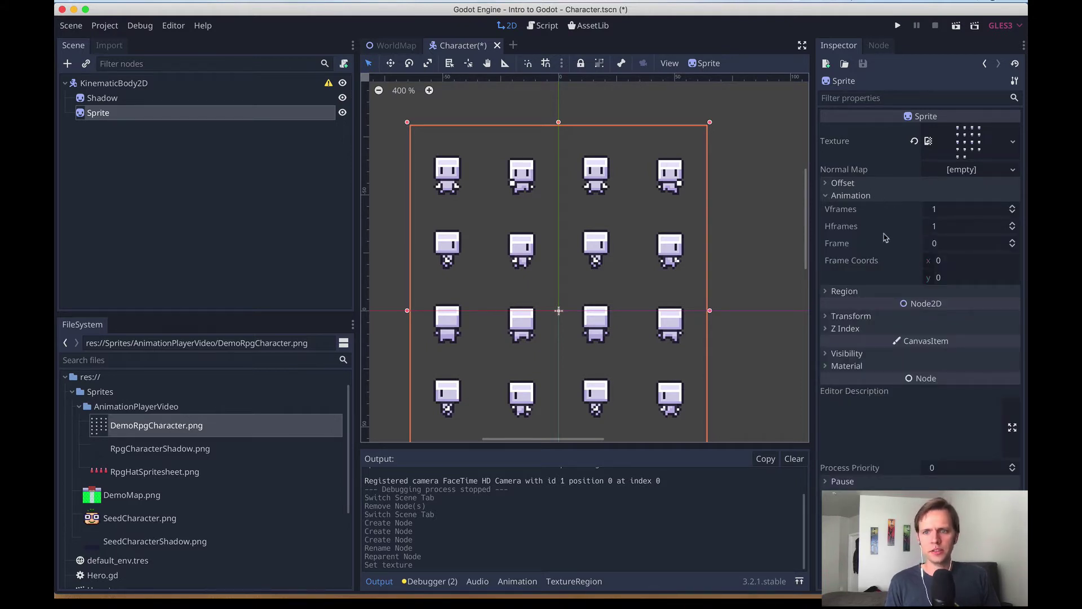
{"action": "scroll", "coordinate": [715, 261], "scroll_direction": "down", "scroll_amount": 3}
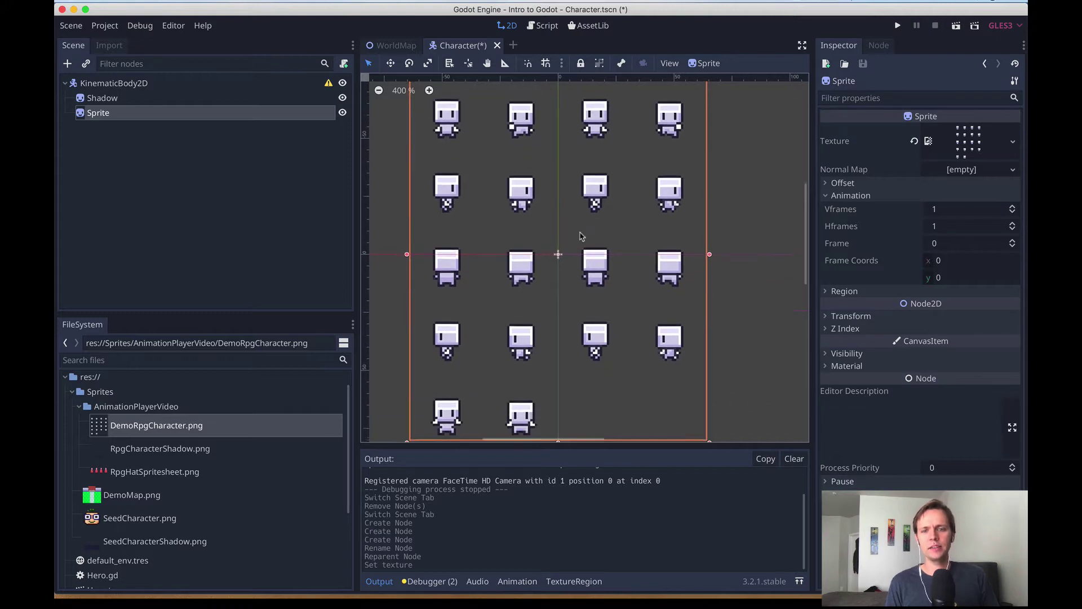
{"action": "scroll", "coordinate": [588, 236], "scroll_direction": "up", "scroll_amount": 4}
{"action": "scroll", "coordinate": [597, 239], "scroll_direction": "down", "scroll_amount": 1}
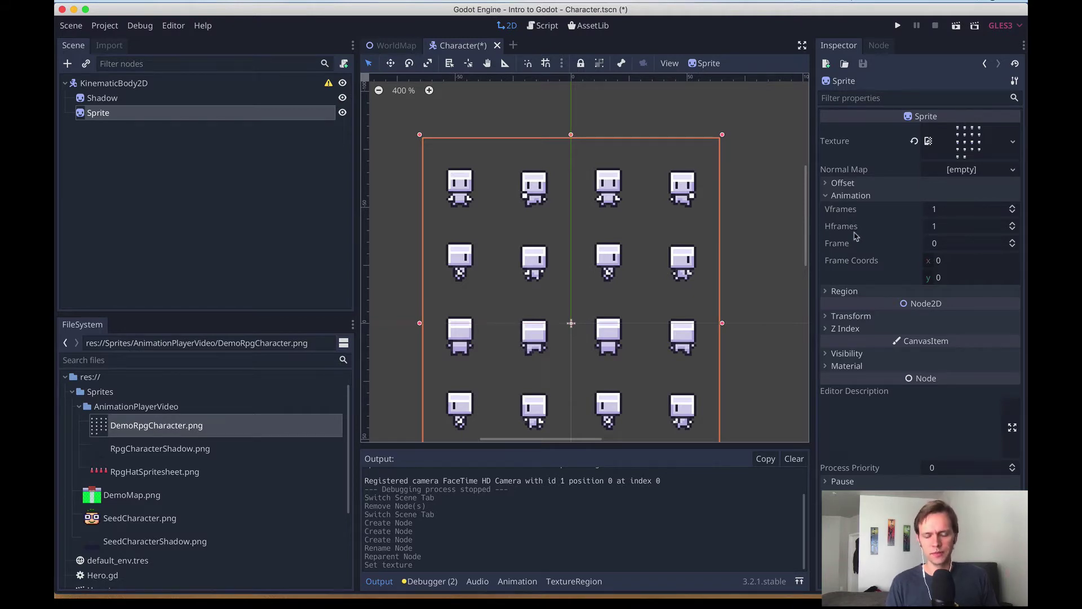
{"action": "scroll", "coordinate": [527, 168], "scroll_direction": "down", "scroll_amount": 2}
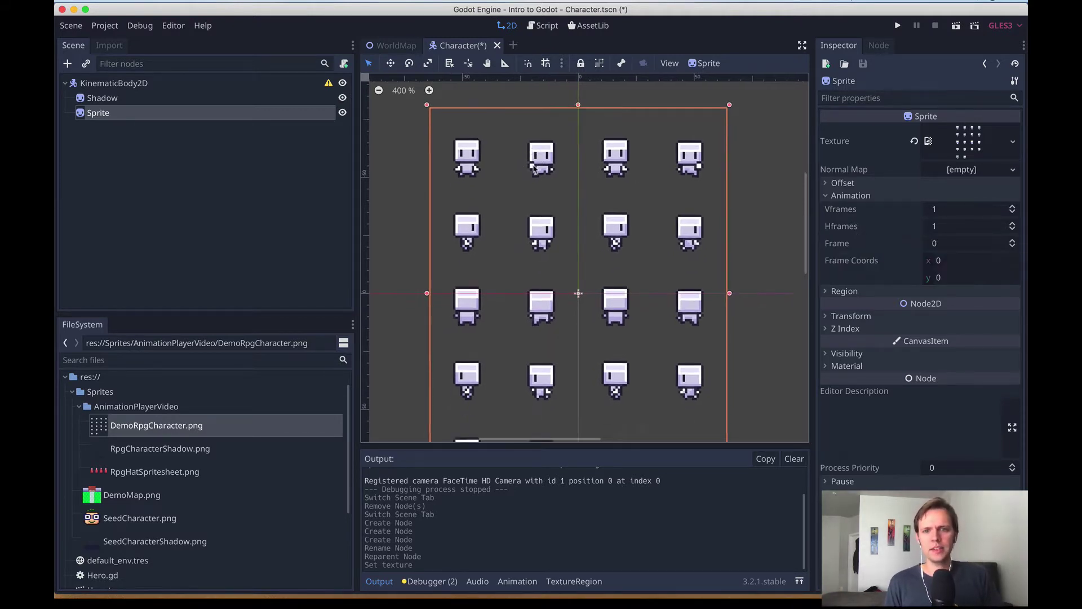
{"action": "scroll", "coordinate": [509, 202], "scroll_direction": "down", "scroll_amount": 2}
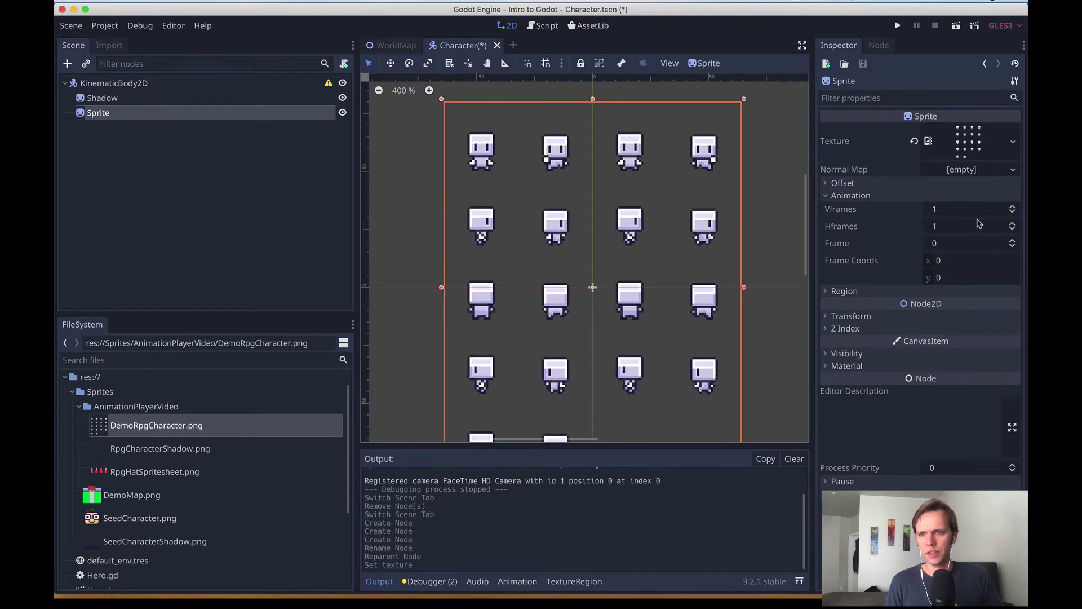
Slice the sprite sheet into 5 Vframes and 4 Hframes.
{"action": "left_click", "coordinate": [959, 210]}
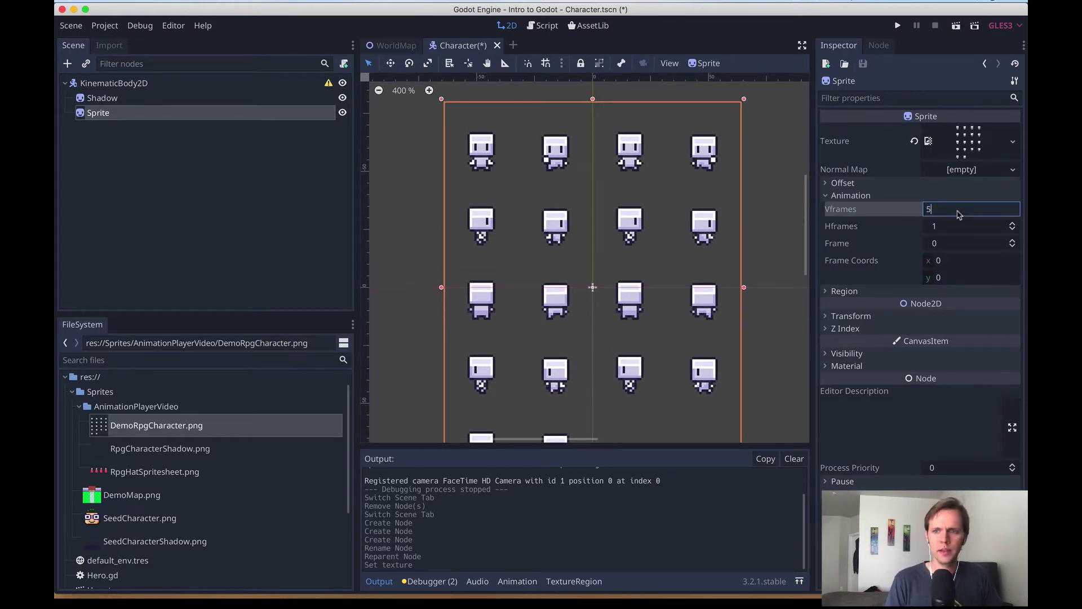
{"action": "type", "text": "5"}
{"action": "key", "text": "Return"}
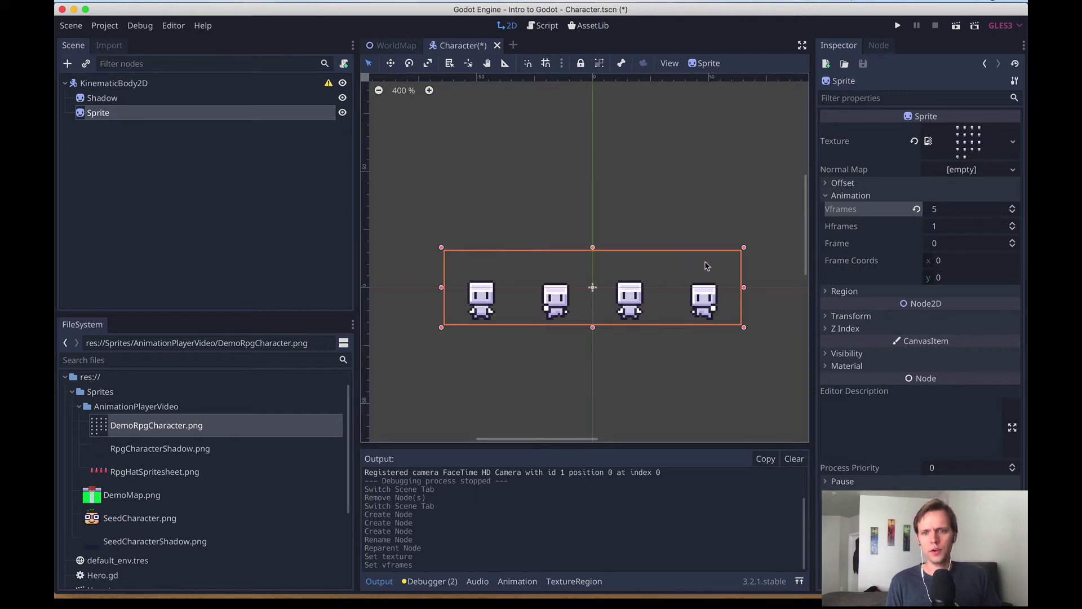
{"action": "left_click", "coordinate": [960, 232]}
{"action": "key", "text": "Return"}
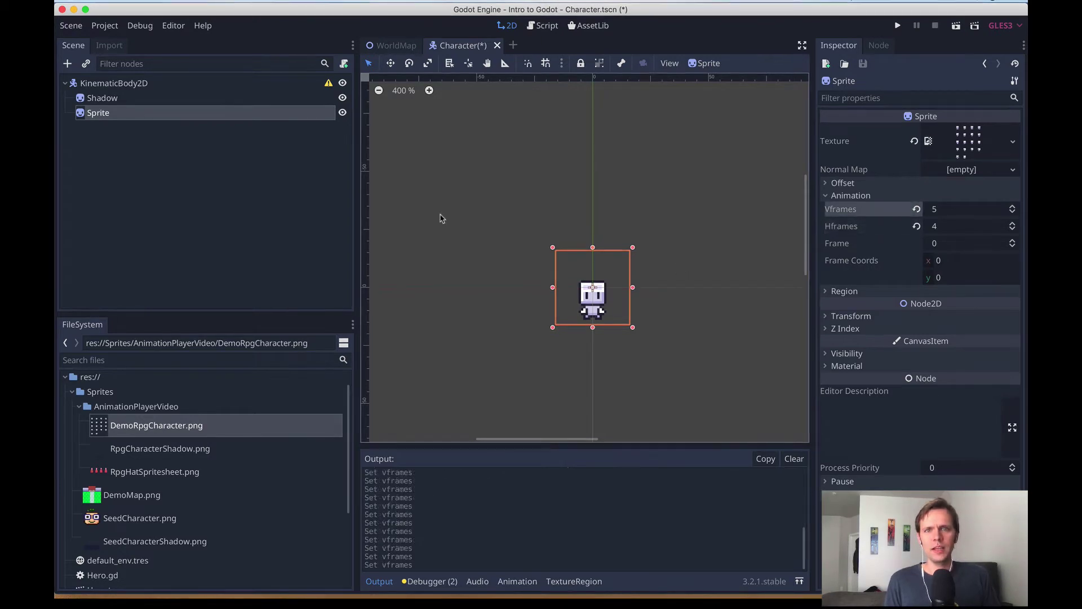
Step Vframes up to 8 and back to 5, then undo Shadow's texture assignment.
{"action": "left_click", "coordinate": [1012, 206]}
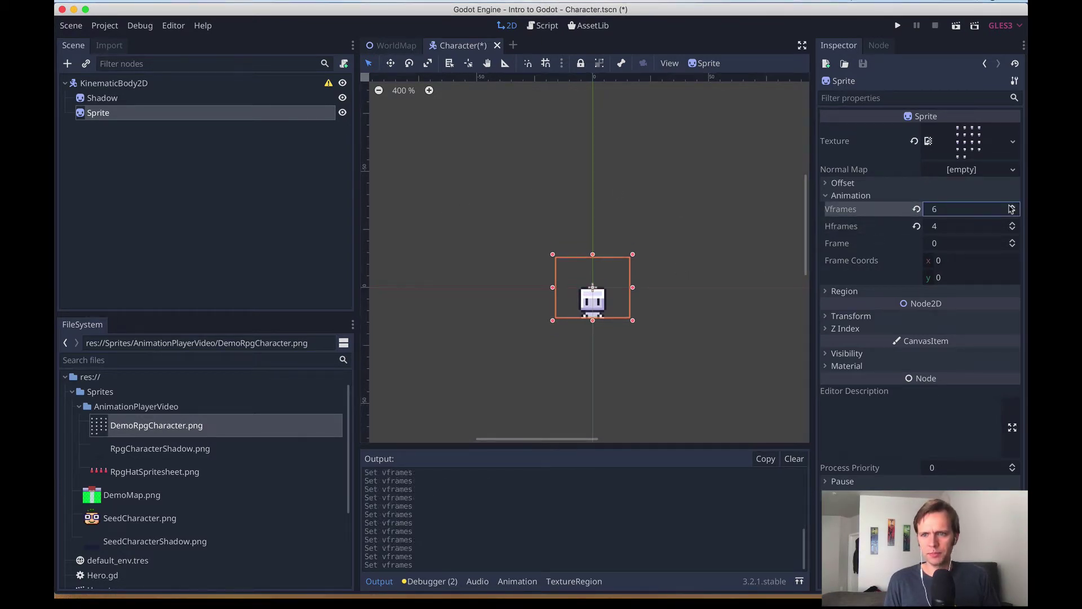
{"action": "left_click", "coordinate": [1011, 207]}
{"action": "left_click", "coordinate": [1012, 206]}
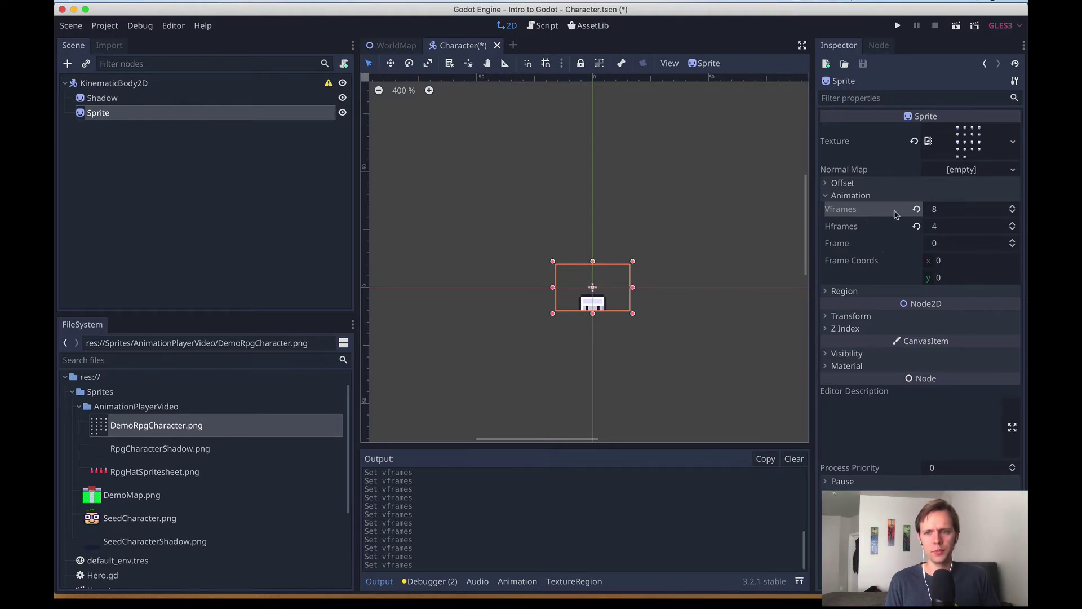
{"action": "left_click", "coordinate": [1012, 213]}
{"action": "left_click", "coordinate": [1012, 212]}
{"action": "left_click", "coordinate": [1012, 212]}
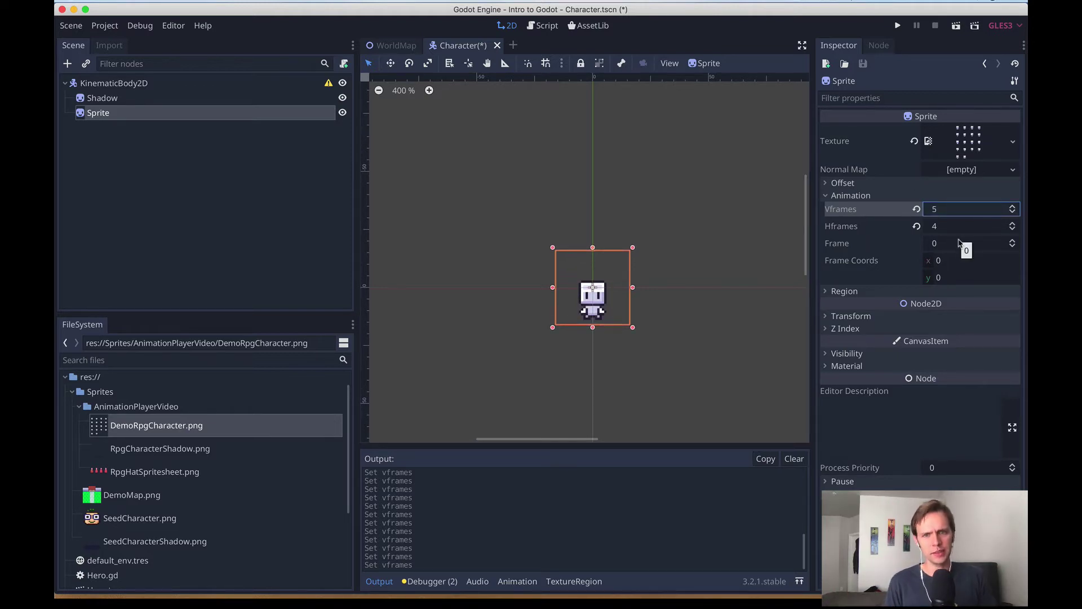
{"action": "key", "text": "super+z"}
Give the Shadow node the RpgCharacterShadow.png texture.
{"action": "scroll", "coordinate": [615, 301], "scroll_direction": "up", "scroll_amount": 3}
{"action": "scroll", "coordinate": [506, 117], "scroll_direction": "left", "scroll_amount": 2}
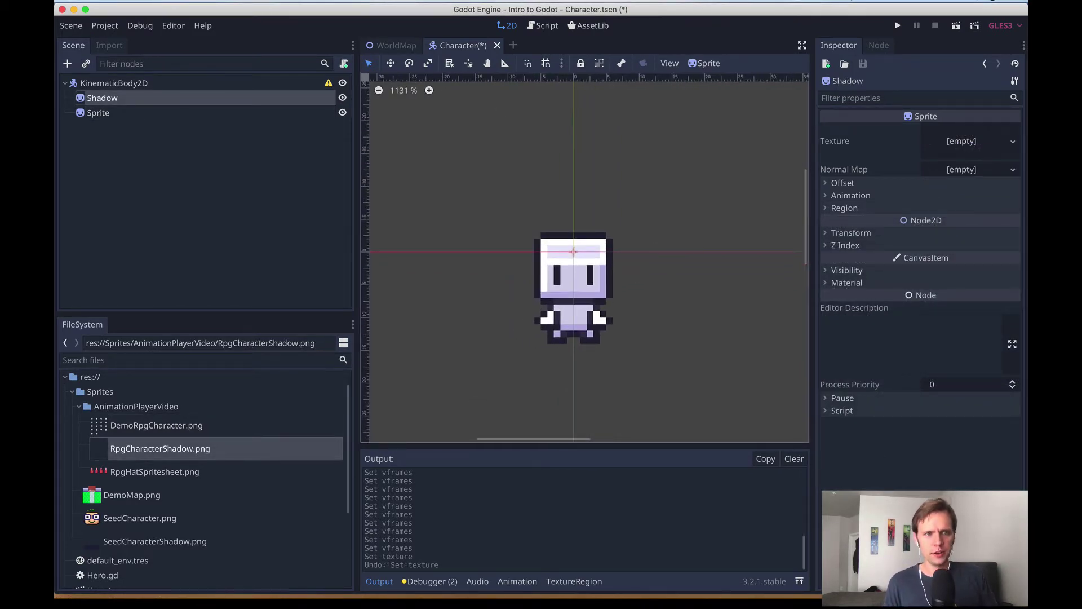
{"action": "left_click", "coordinate": [113, 100]}
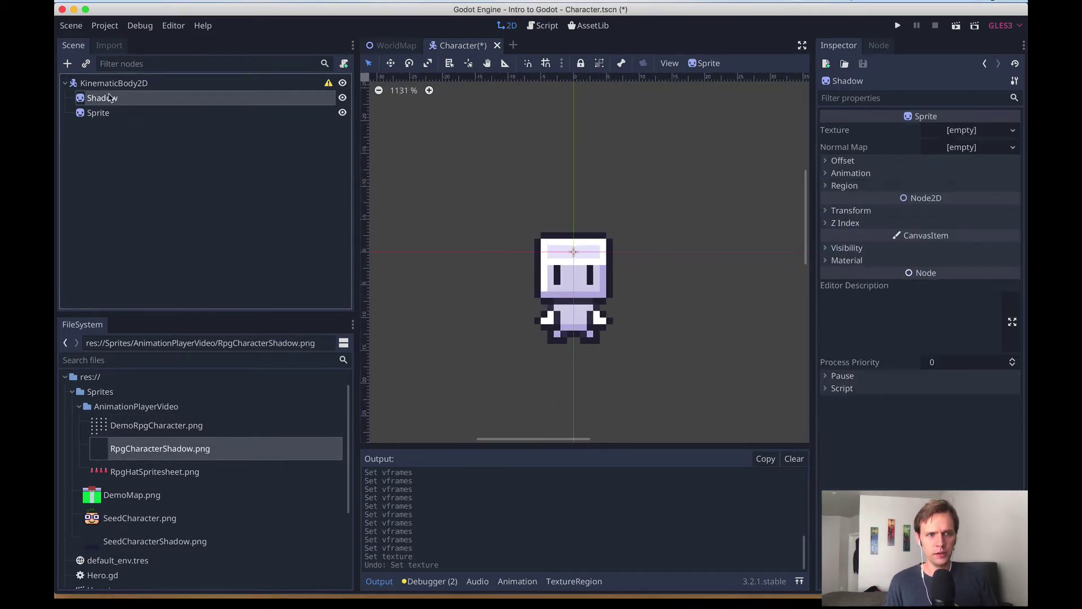
{"action": "left_click_drag", "start_coordinate": [121, 451], "coordinate": [959, 131]}
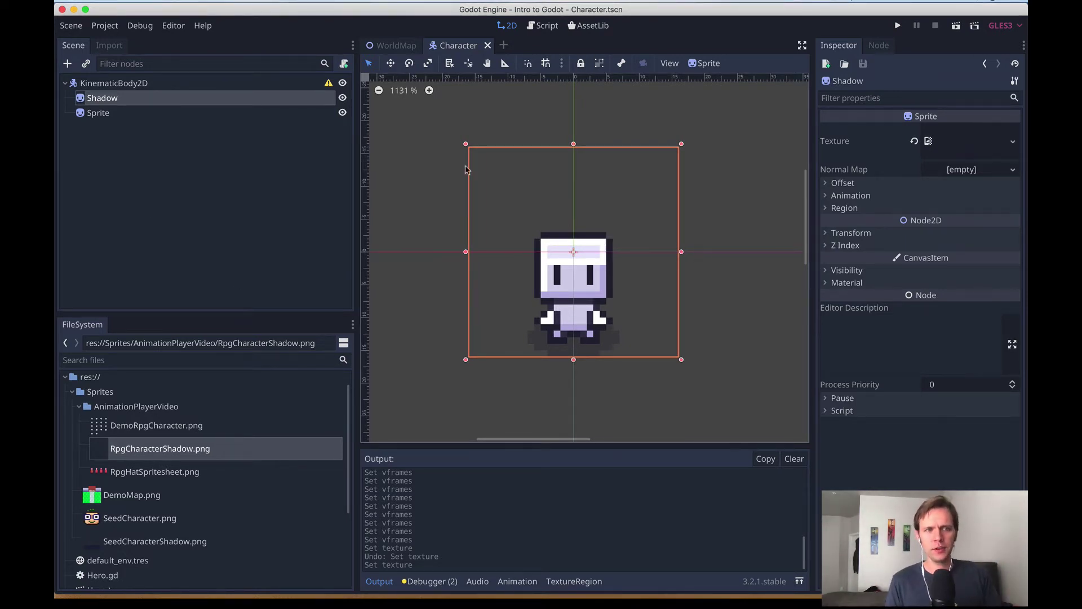
Add a child to KinematicBody2D, filtering by 'Animat' and choosing AnimationPlayer.
{"action": "right_click", "coordinate": [124, 85]}
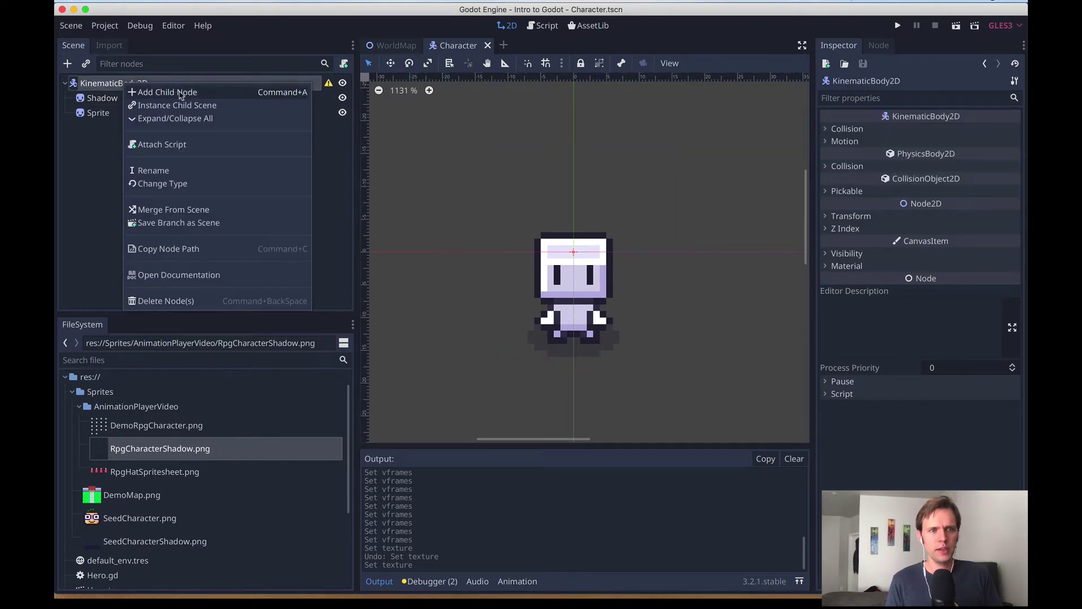
{"action": "left_click", "coordinate": [157, 92]}
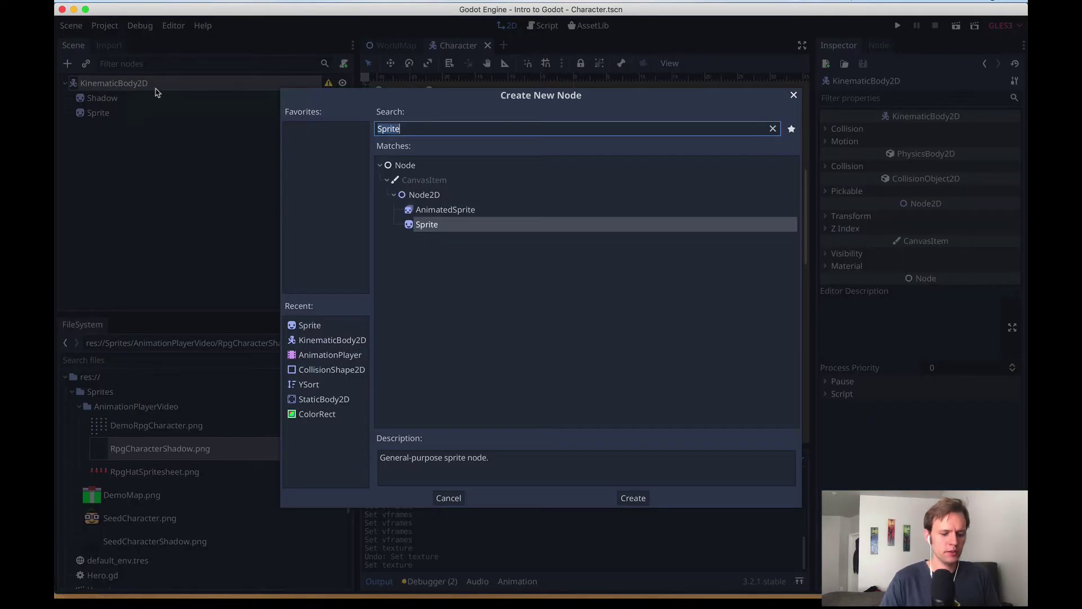
{"action": "type", "text": "Animat"}
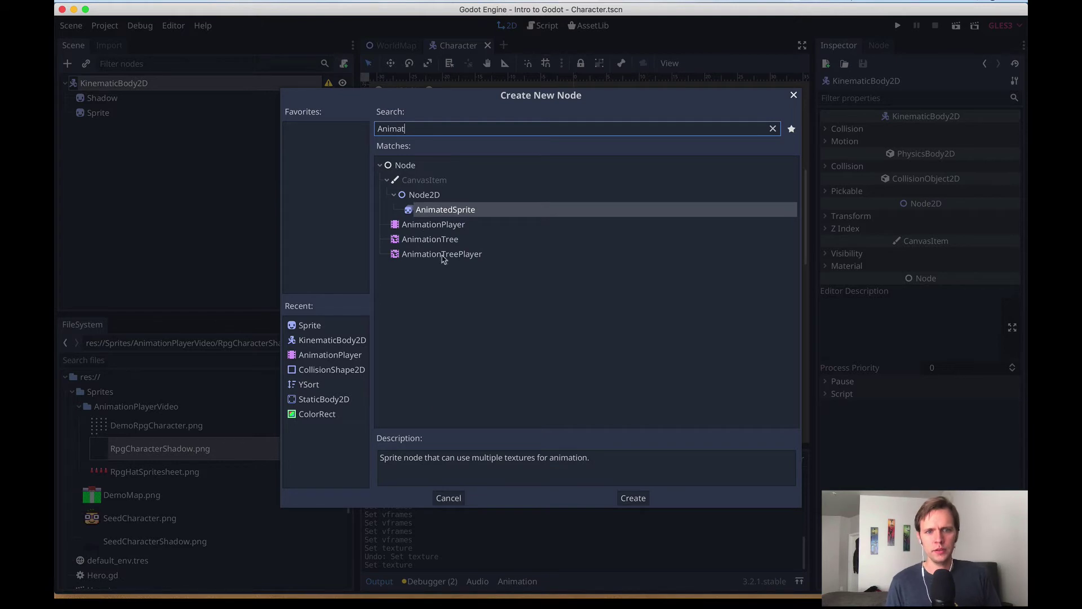
{"action": "left_click", "coordinate": [448, 228]}
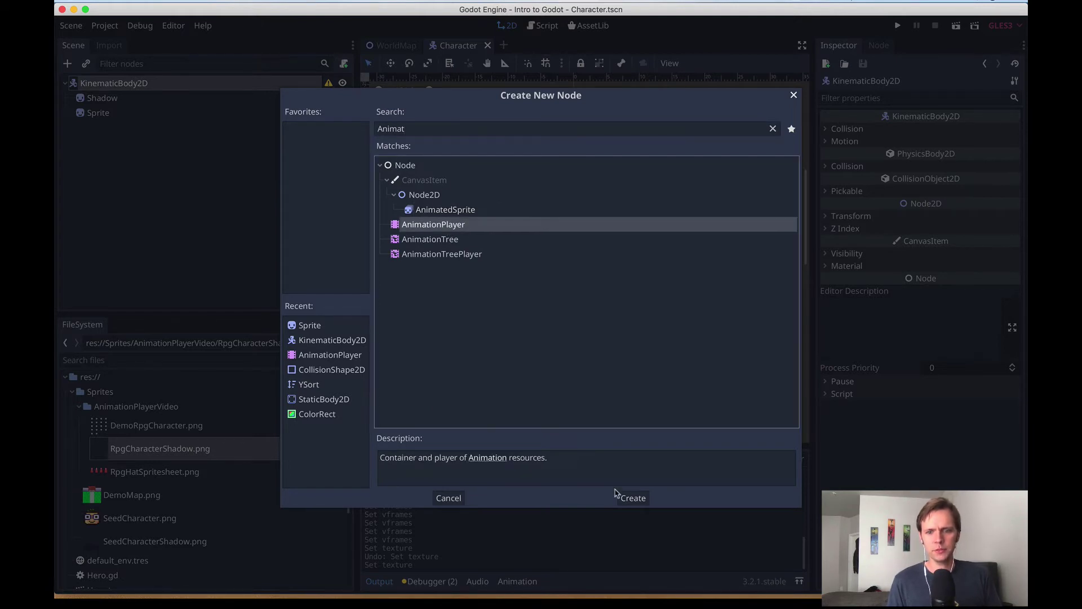
Create the AnimationPlayer node, save the Character scene, and resize the Animation panel.
{"action": "left_click", "coordinate": [633, 498]}
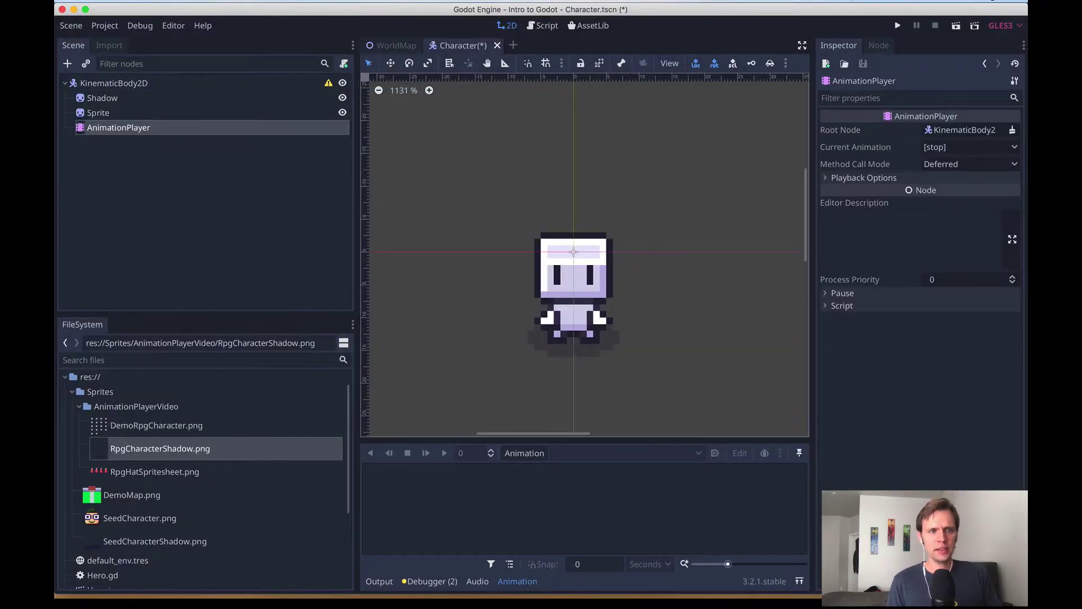
{"action": "key", "text": "super+s"}
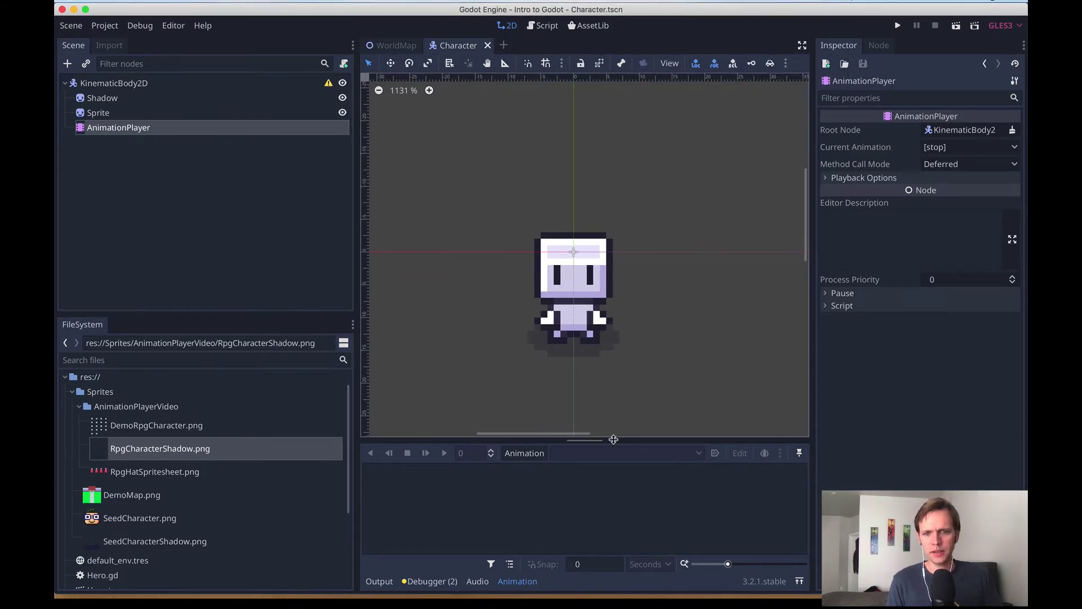
{"action": "left_click_drag", "start_coordinate": [613, 439], "coordinate": [613, 320]}
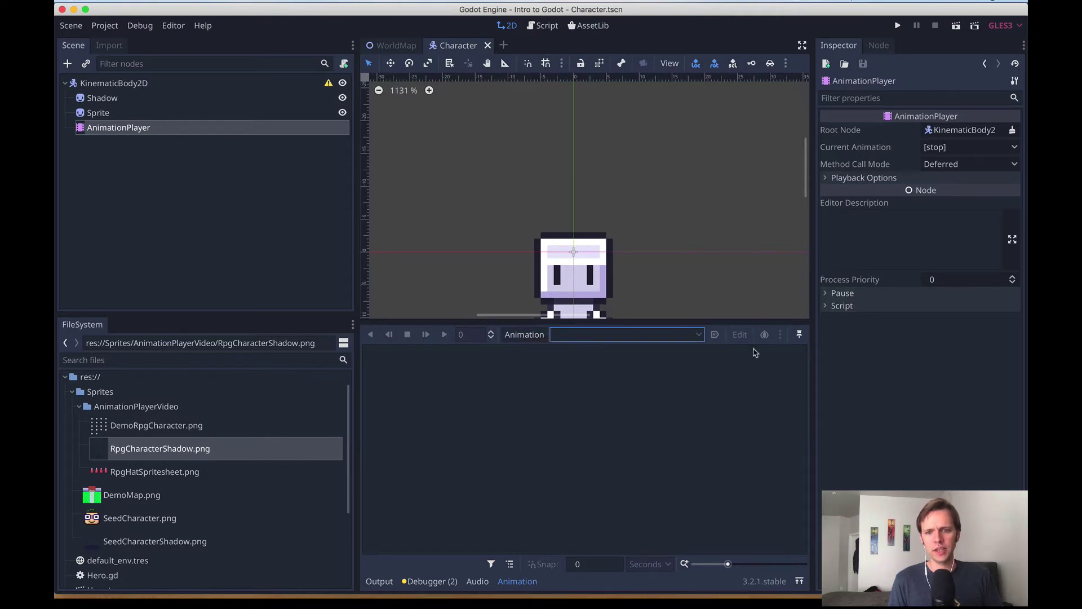
{"action": "left_click_drag", "start_coordinate": [673, 314], "coordinate": [677, 372]}
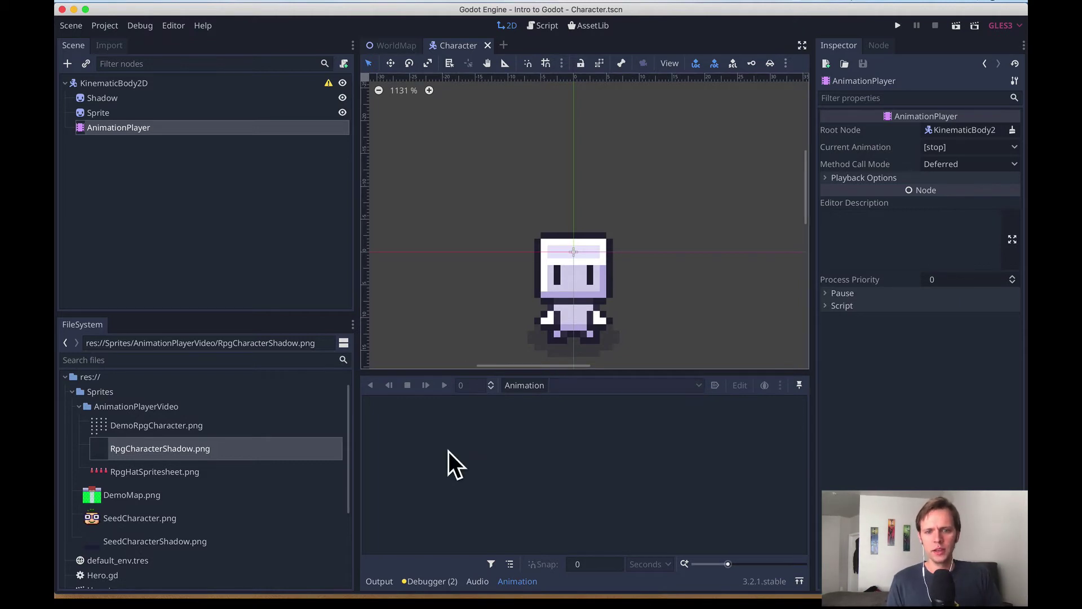
Create a new Walk_Down animation, move the playhead to 0.6, and select the Sprite node.
{"action": "left_click", "coordinate": [532, 388]}
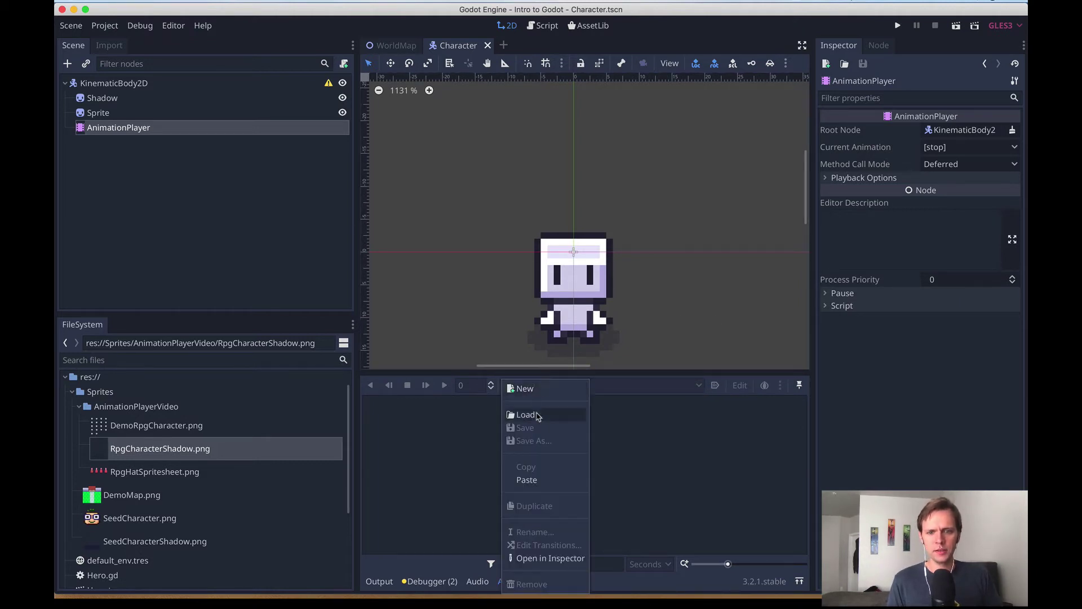
{"action": "left_click", "coordinate": [541, 389]}
{"action": "type", "text": "Walk"}
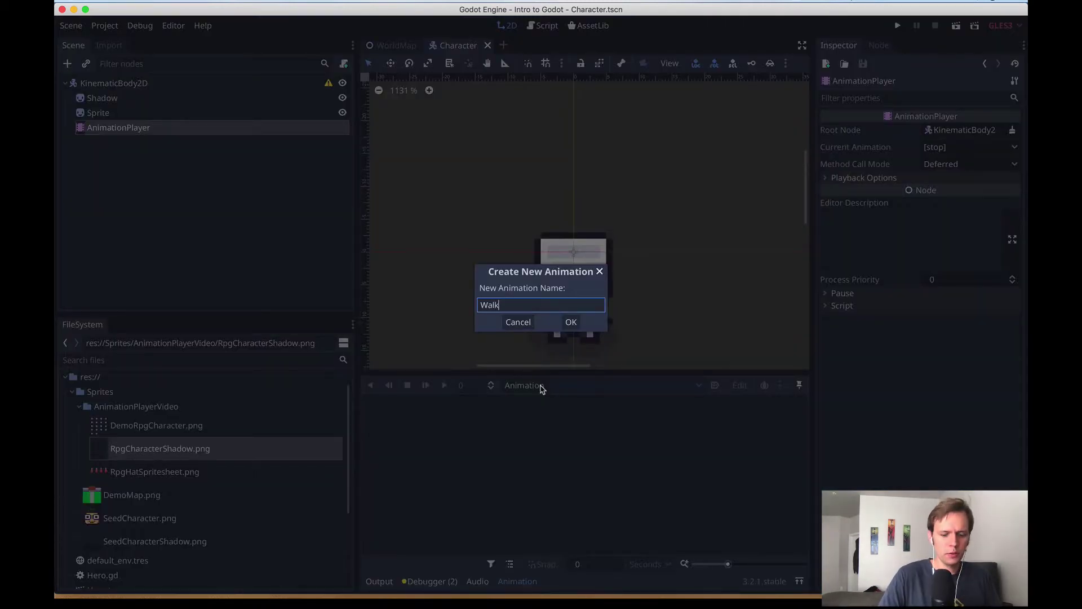
{"action": "type", "text": "_Down"}
{"action": "key", "text": "Return"}
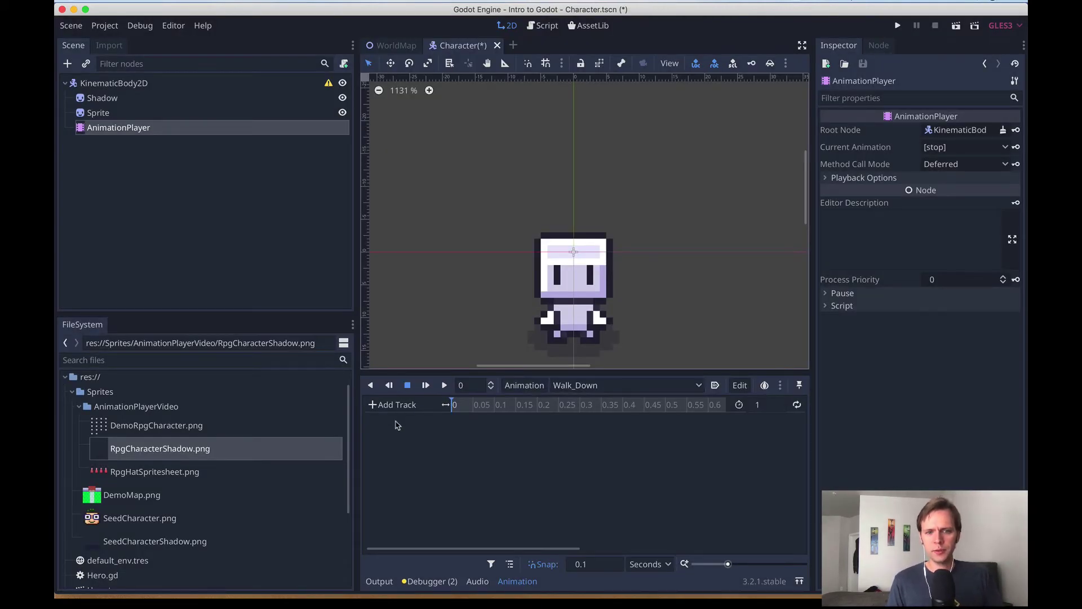
{"action": "left_click_drag", "start_coordinate": [469, 409], "coordinate": [446, 406]}
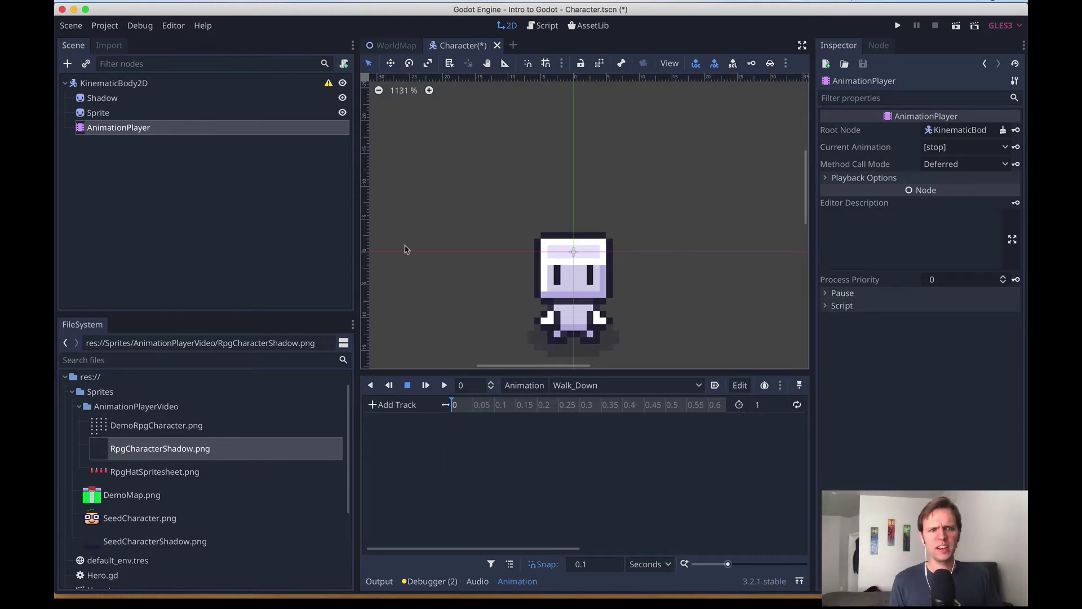
{"action": "left_click", "coordinate": [138, 113]}
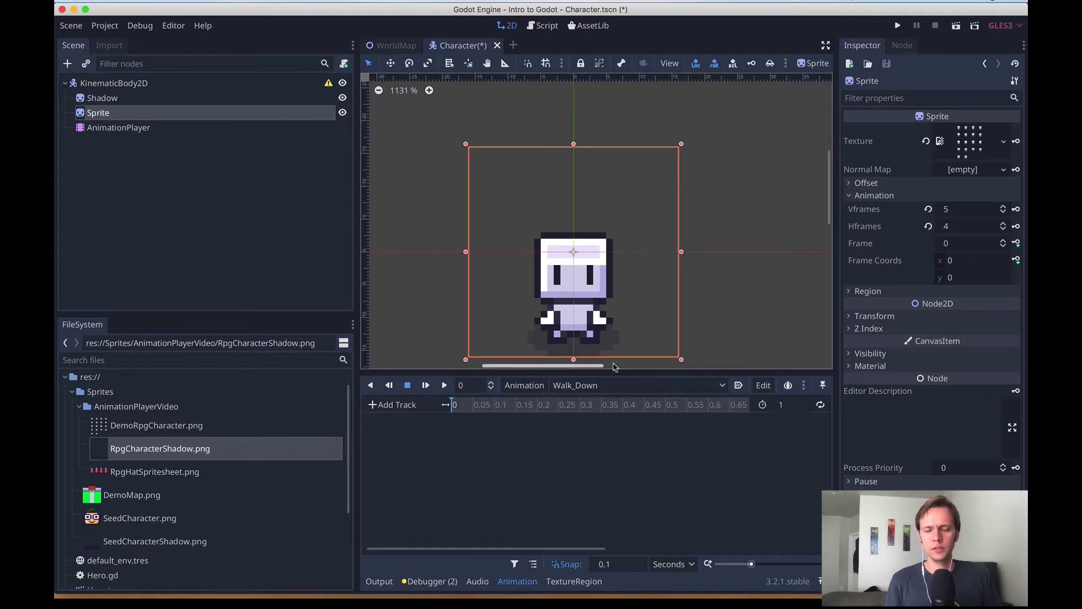
Add a property track for the Sprite's frame property to Walk_Down.
{"action": "left_click", "coordinate": [388, 406]}
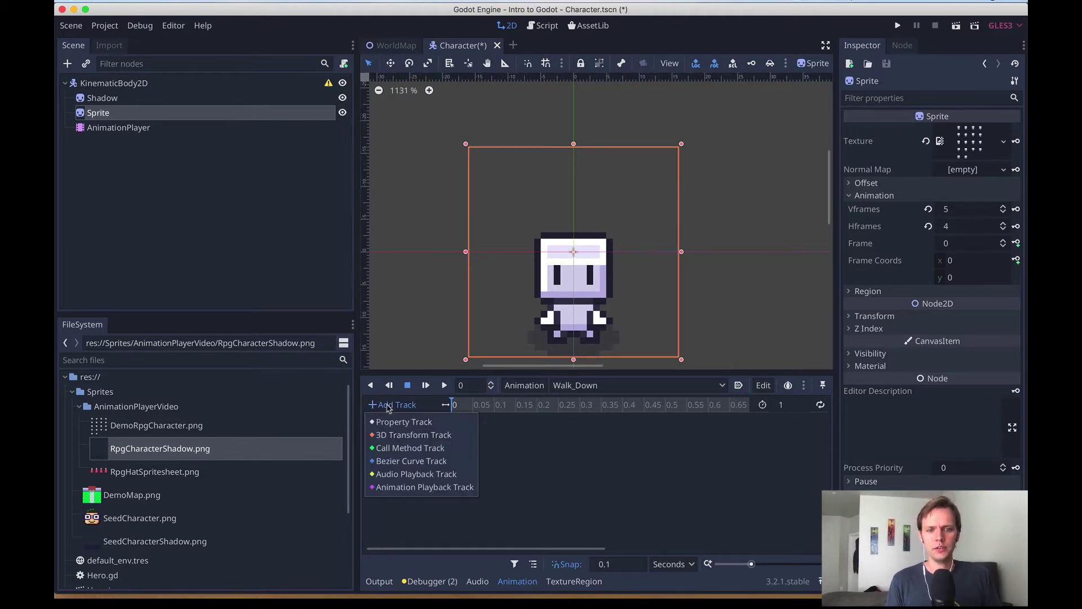
{"action": "left_click", "coordinate": [426, 422]}
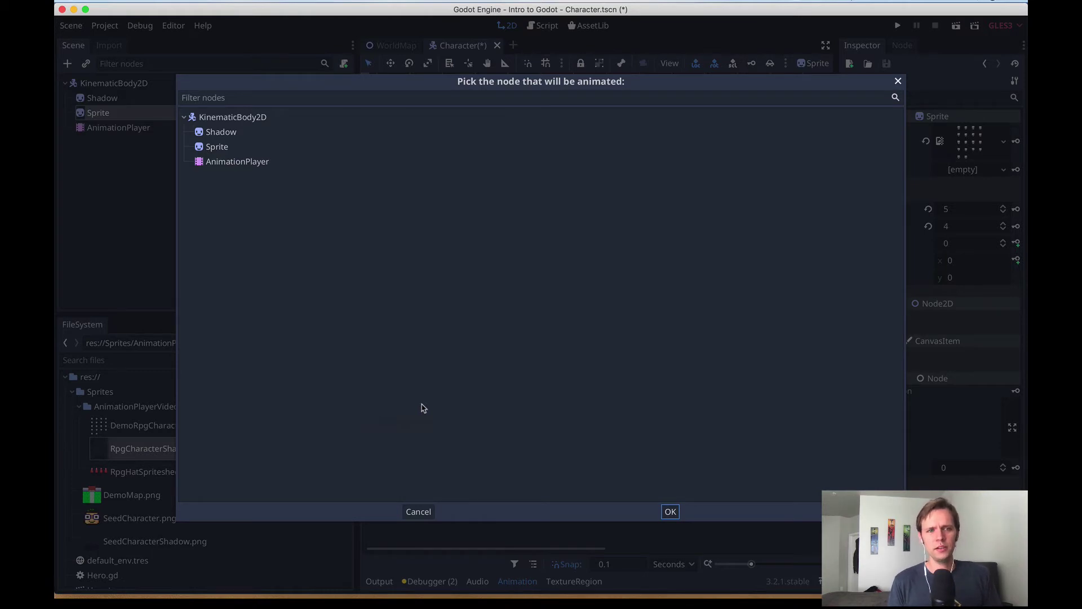
{"action": "left_click", "coordinate": [220, 148]}
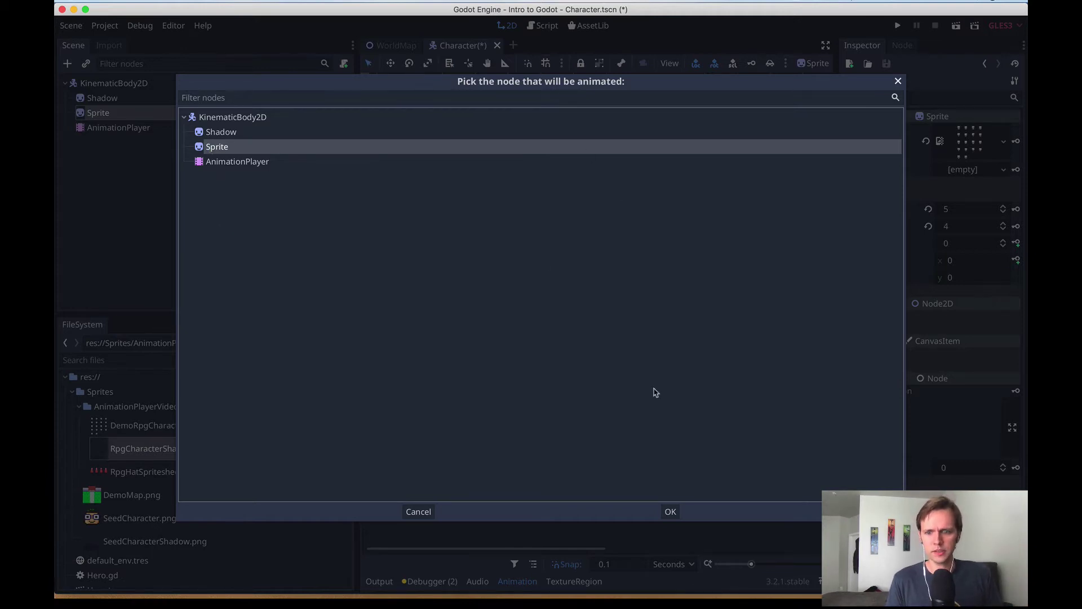
{"action": "left_click", "coordinate": [670, 511]}
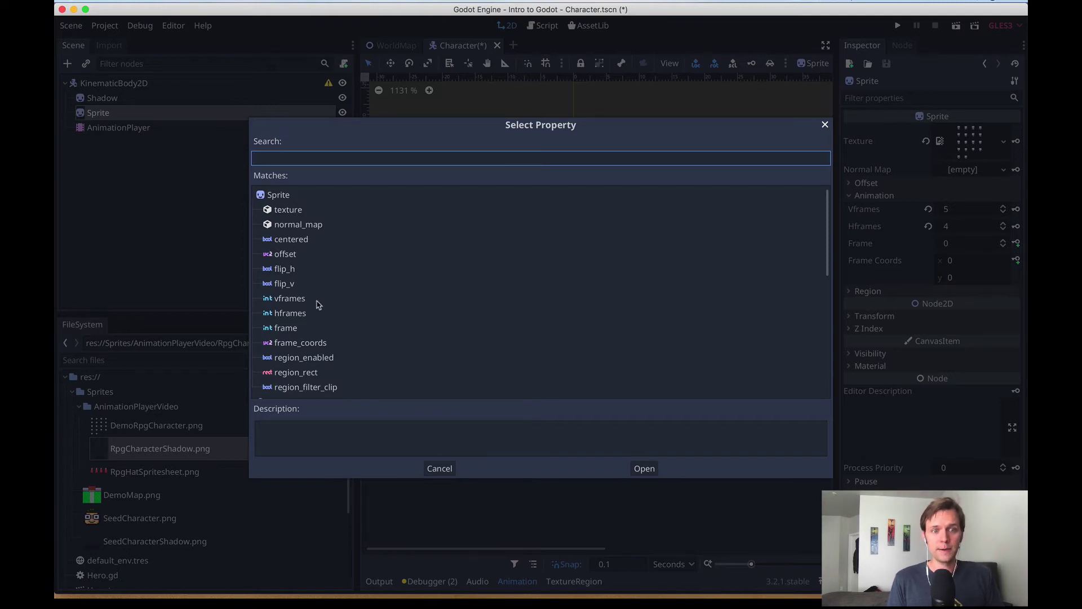
{"action": "left_click", "coordinate": [292, 330]}
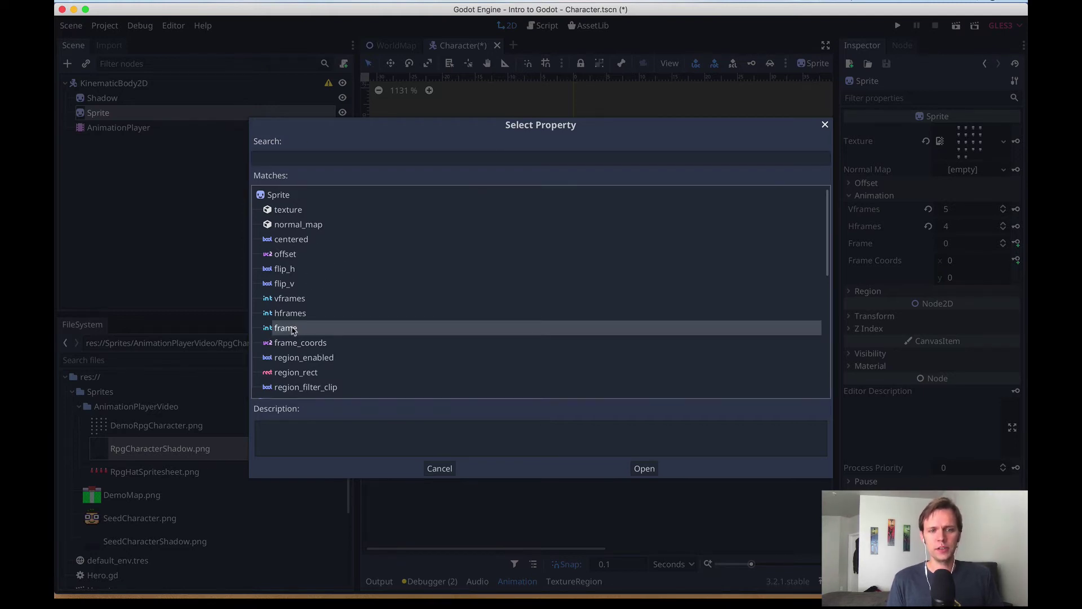
{"action": "left_click", "coordinate": [645, 469]}
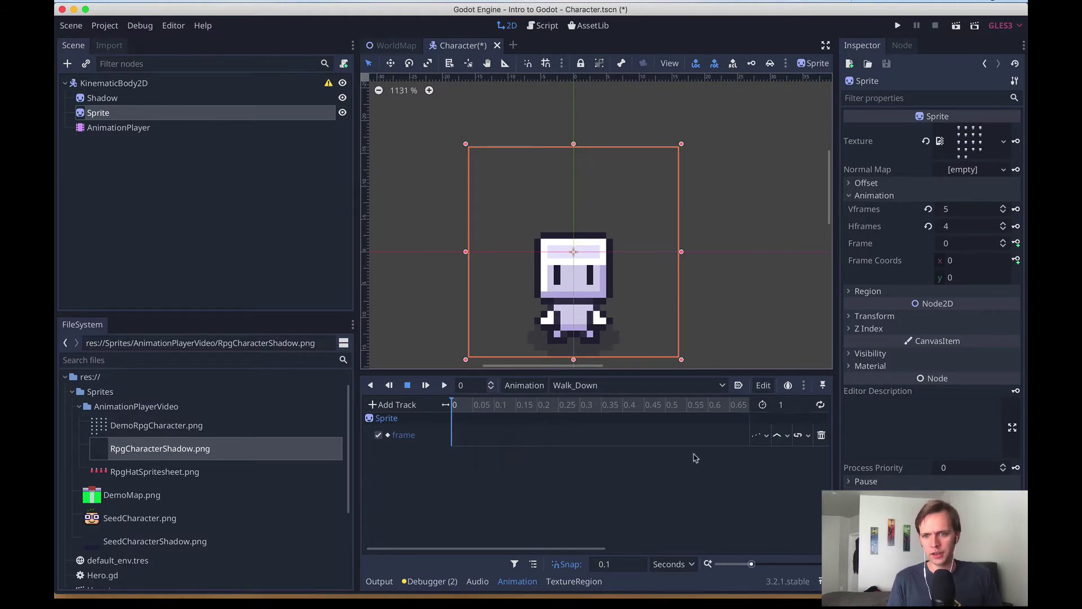
Insert frame keys at 0 and 0.1 seconds, giving the 0.1 key frame value 1.
{"action": "right_click", "coordinate": [453, 444]}
{"action": "left_click", "coordinate": [473, 448]}
{"action": "left_click", "coordinate": [462, 439]}
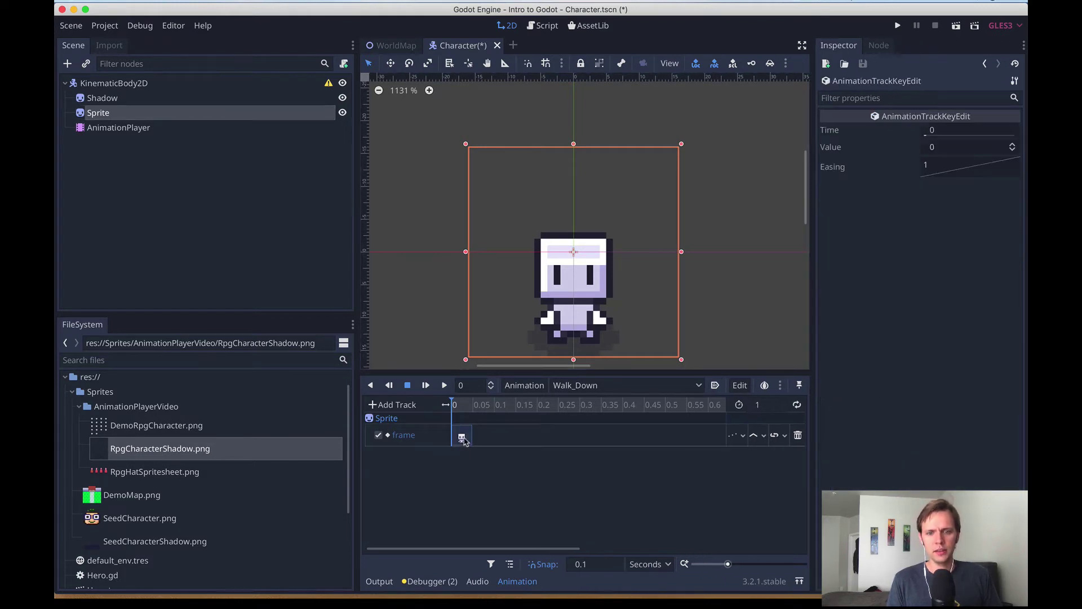
{"action": "mouse_move", "coordinate": [507, 414]}
{"action": "left_mouse_down"}
{"action": "mouse_move", "coordinate": [499, 408]}
{"action": "mouse_move", "coordinate": [538, 409]}
{"action": "mouse_move", "coordinate": [495, 408]}
{"action": "left_mouse_up"}
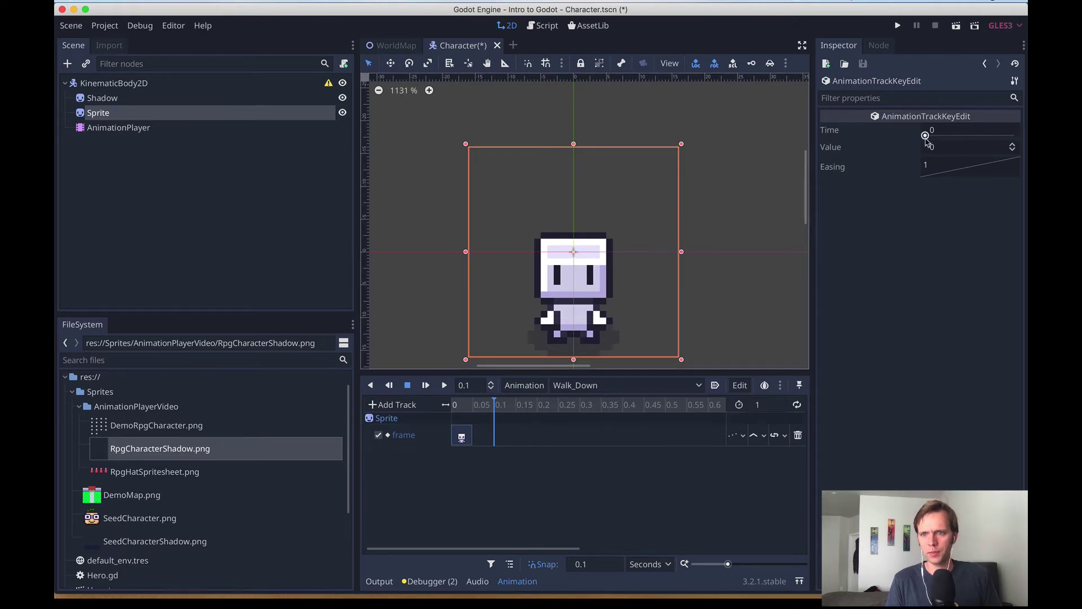
{"action": "right_click", "coordinate": [501, 434]}
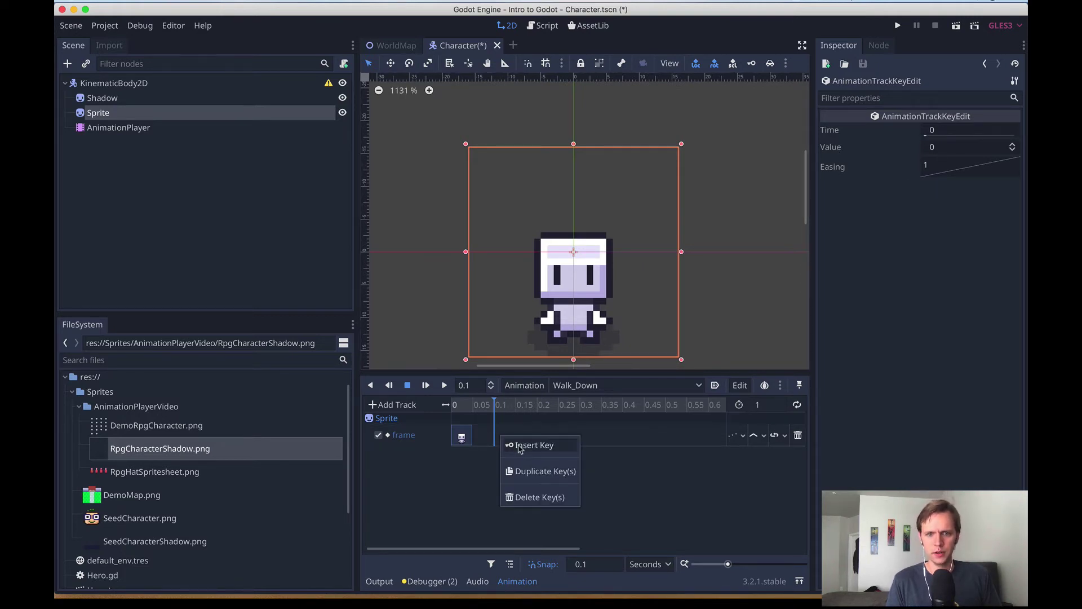
{"action": "left_click", "coordinate": [518, 445]}
{"action": "left_click", "coordinate": [504, 438]}
{"action": "left_click", "coordinate": [948, 146]}
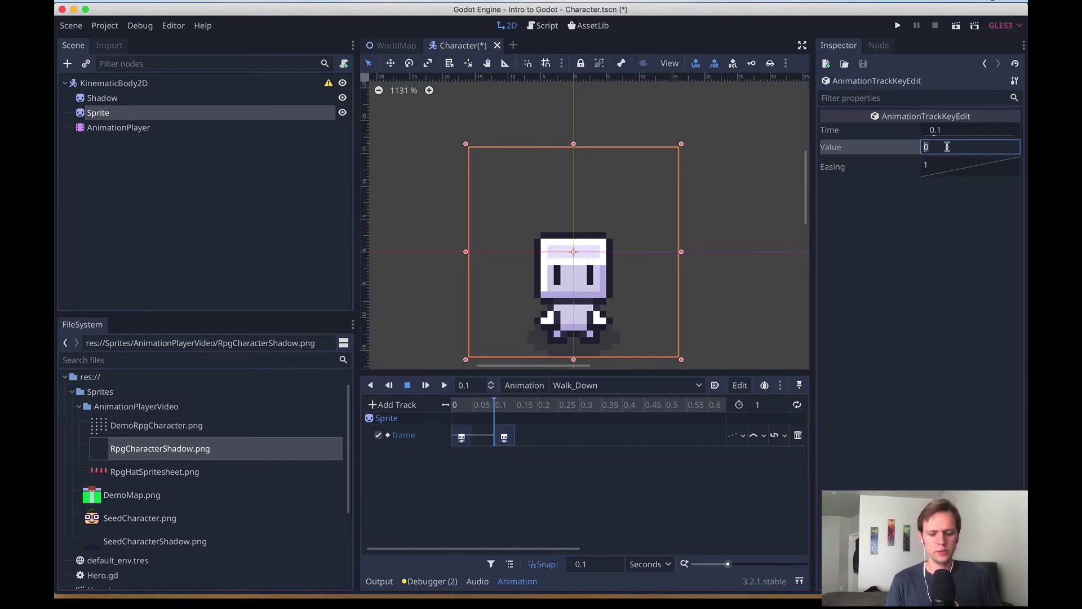
{"action": "type", "text": "1"}
{"action": "key", "text": "Return"}
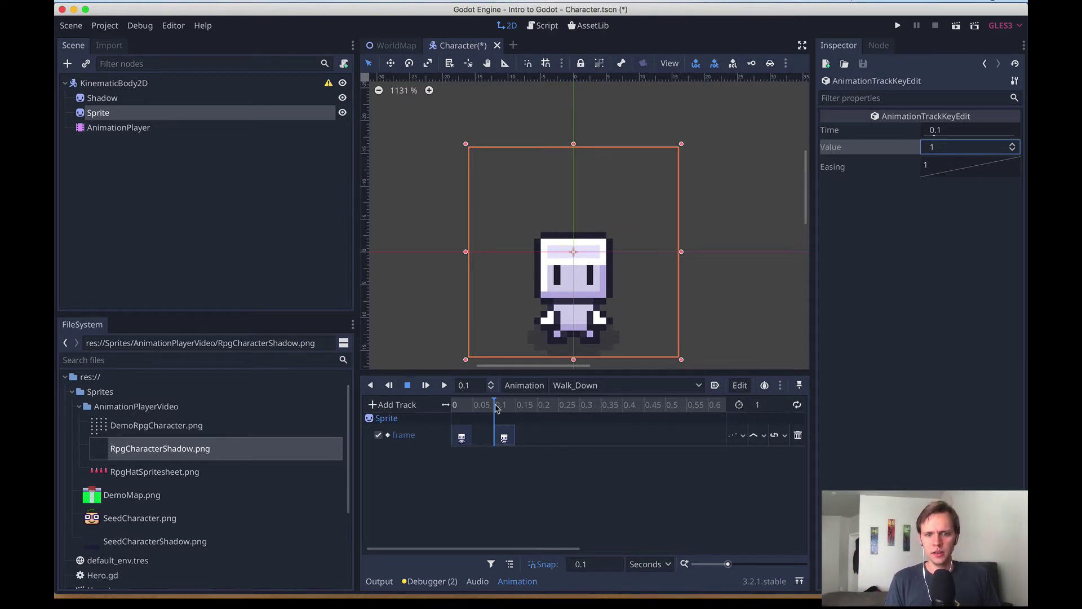
{"action": "left_click_drag", "start_coordinate": [495, 408], "coordinate": [541, 409]}
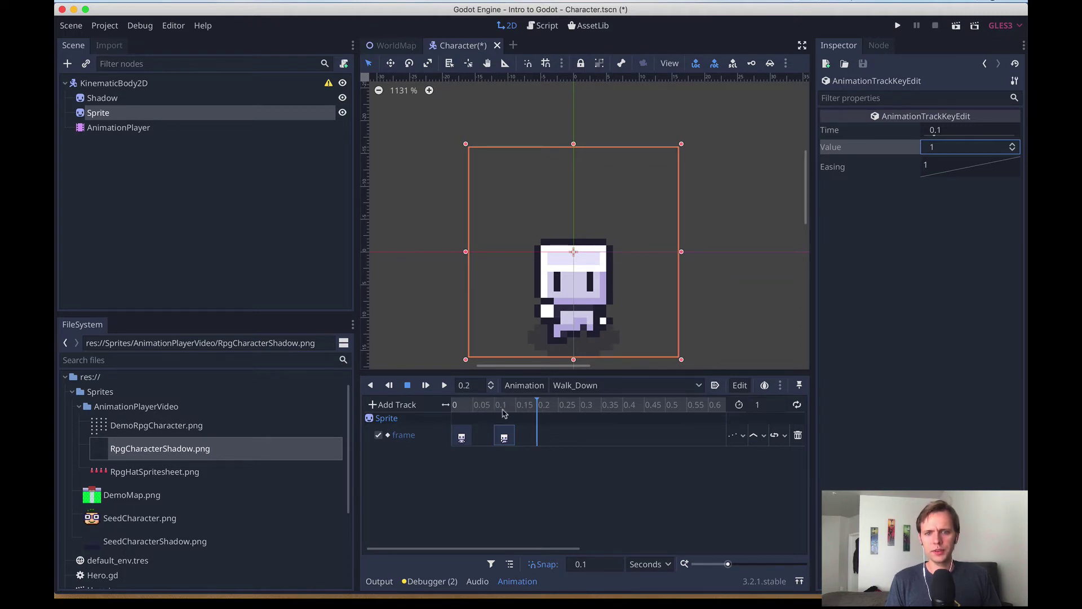
{"action": "left_click", "coordinate": [506, 439]}
{"action": "left_click_drag", "start_coordinate": [527, 409], "coordinate": [494, 411]}
Add frame keys at 0.2 and 0.3 seconds with frame values 2 and 3.
{"action": "right_click", "coordinate": [556, 450]}
{"action": "left_click", "coordinate": [575, 452]}
{"action": "right_click", "coordinate": [608, 441]}
{"action": "left_click", "coordinate": [610, 445]}
{"action": "left_click_drag", "start_coordinate": [629, 439], "coordinate": [582, 443]}
{"action": "left_click", "coordinate": [548, 438]}
{"action": "left_click", "coordinate": [958, 148]}
{"action": "type", "text": "2"}
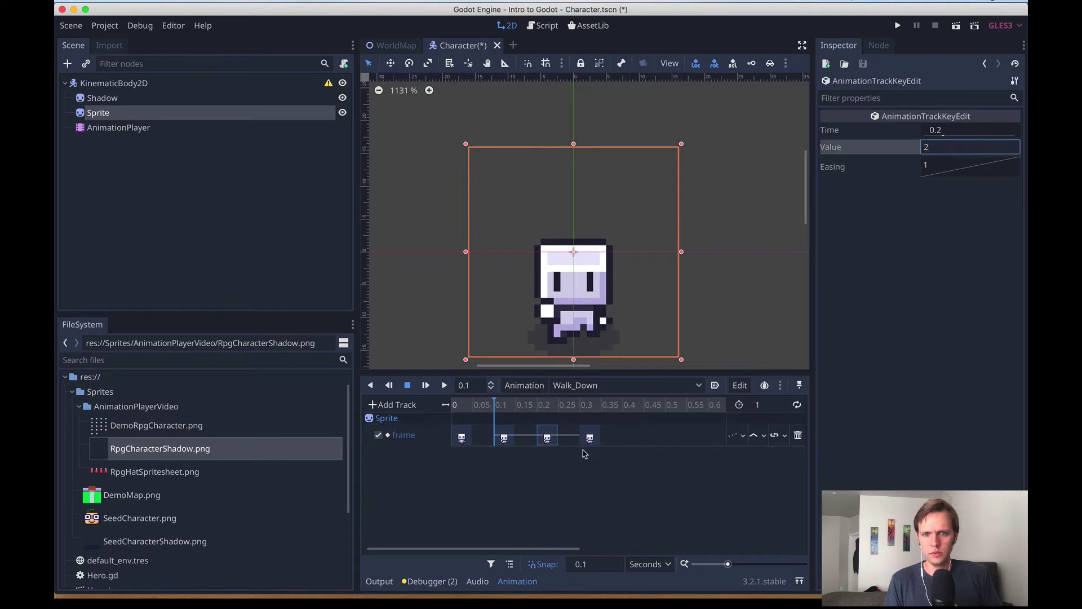
{"action": "left_click", "coordinate": [590, 438]}
{"action": "left_click", "coordinate": [937, 149]}
{"action": "type", "text": "3"}
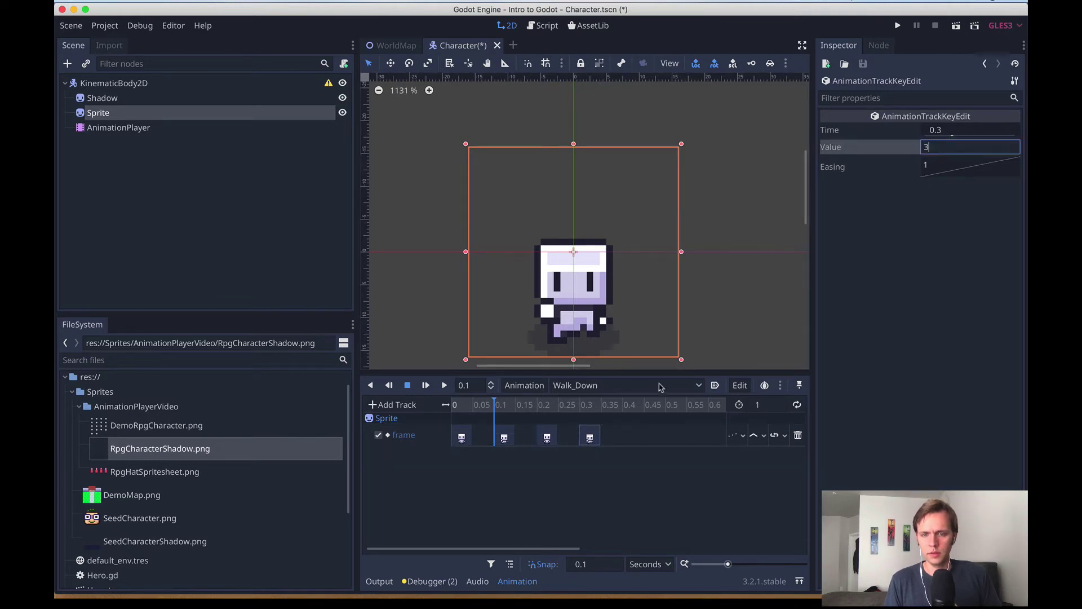
Scrub the timeline to check the frames, then play Walk_Down.
{"action": "left_click", "coordinate": [568, 411]}
{"action": "left_click", "coordinate": [451, 410]}
{"action": "left_click", "coordinate": [583, 411]}
{"action": "left_click", "coordinate": [451, 412]}
{"action": "left_click", "coordinate": [445, 386]}
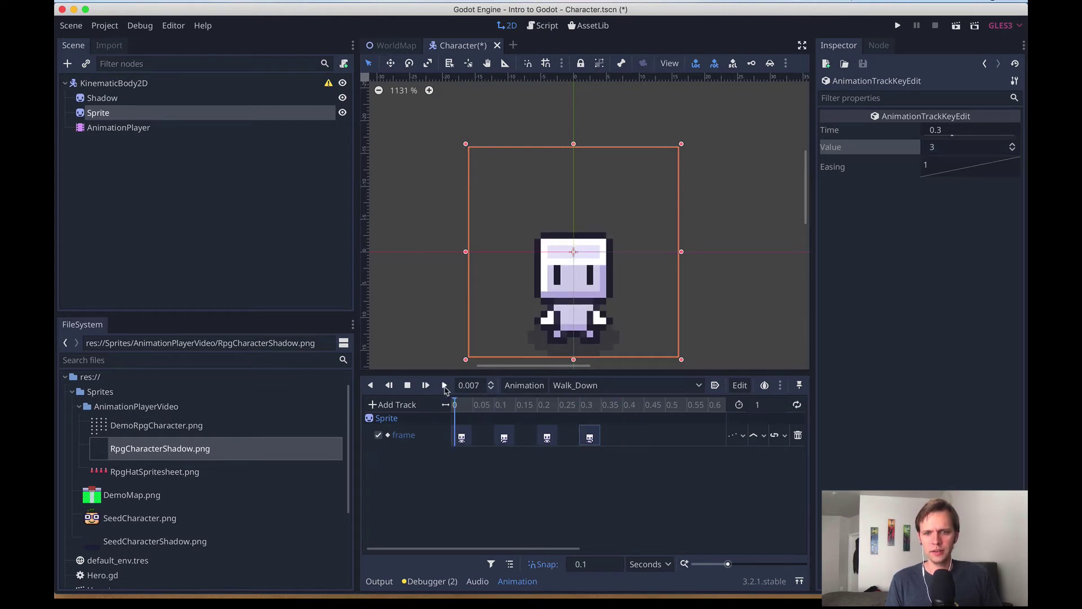
Turn on looping for Walk_Down and zoom the timeline to show its end.
{"action": "left_click", "coordinate": [797, 406]}
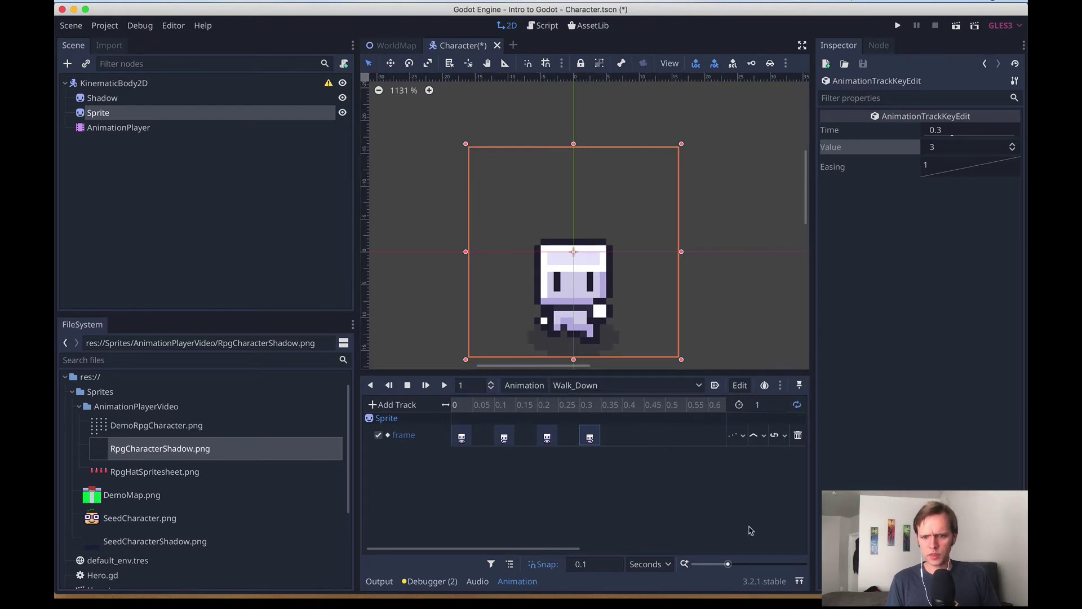
{"action": "left_click_drag", "start_coordinate": [728, 564], "coordinate": [734, 565]}
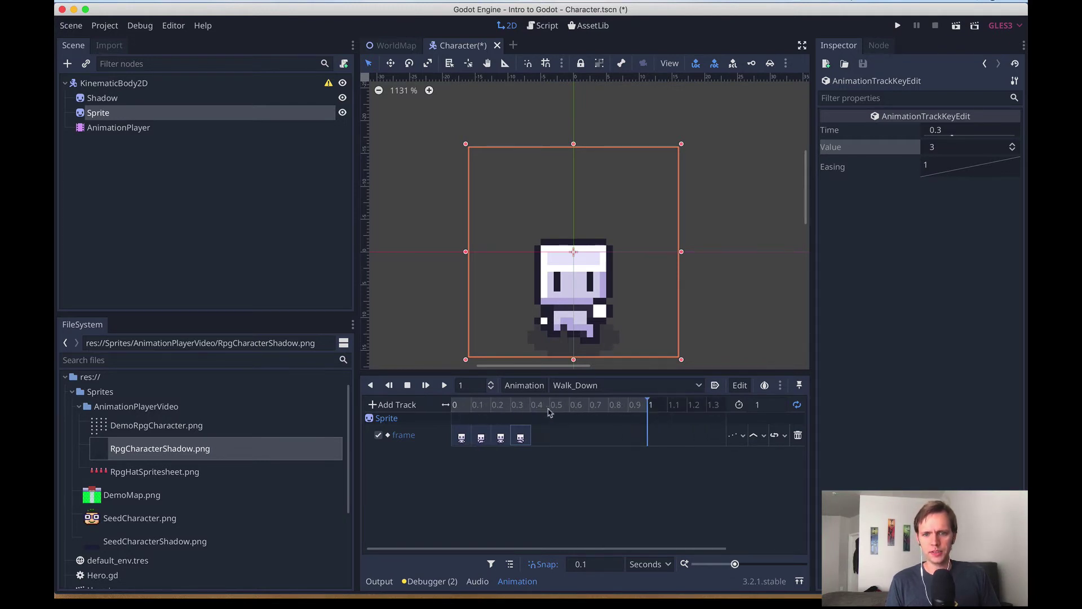
{"action": "left_click_drag", "start_coordinate": [733, 563], "coordinate": [714, 563]}
{"action": "left_click_drag", "start_coordinate": [398, 549], "coordinate": [533, 551]}
{"action": "left_click_drag", "start_coordinate": [715, 564], "coordinate": [728, 563]}
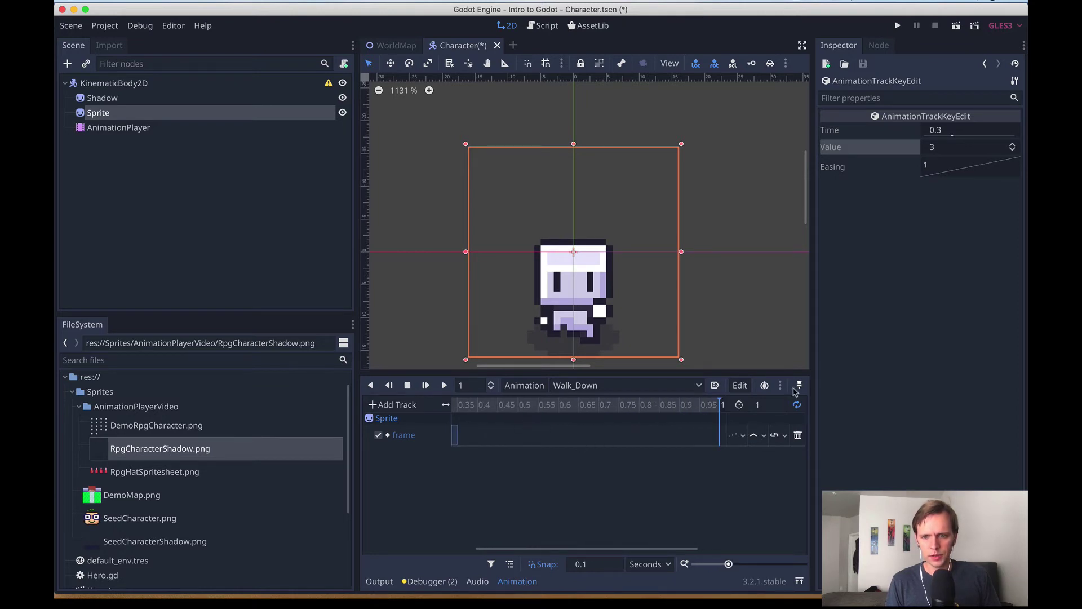
Set the animation length to 0.4 seconds and play it from the start.
{"action": "left_click", "coordinate": [765, 405]}
{"action": "type", "text": "0.5"}
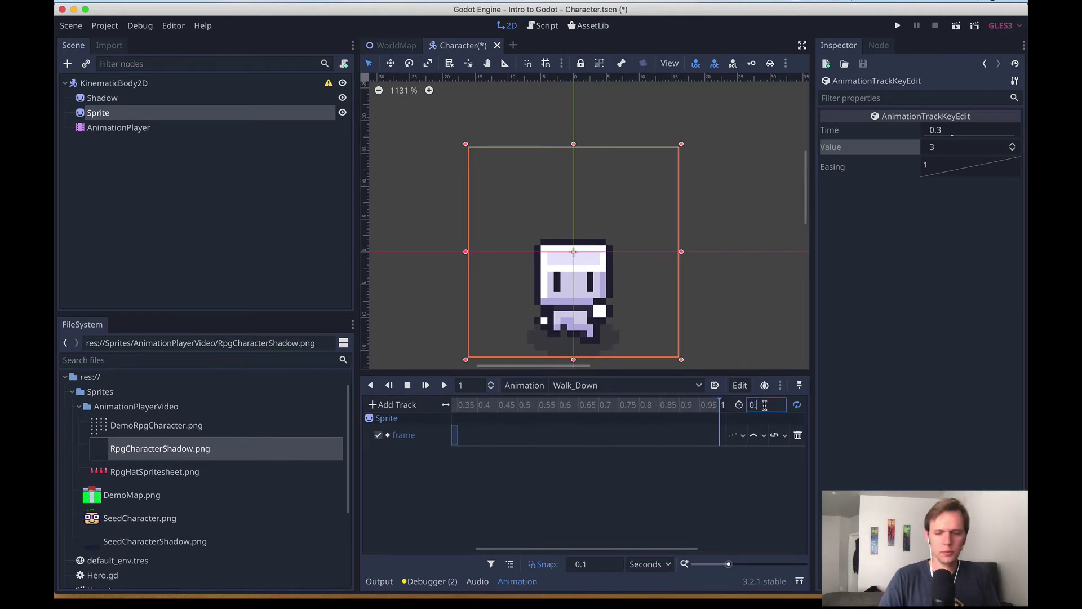
{"action": "key", "text": "Return"}
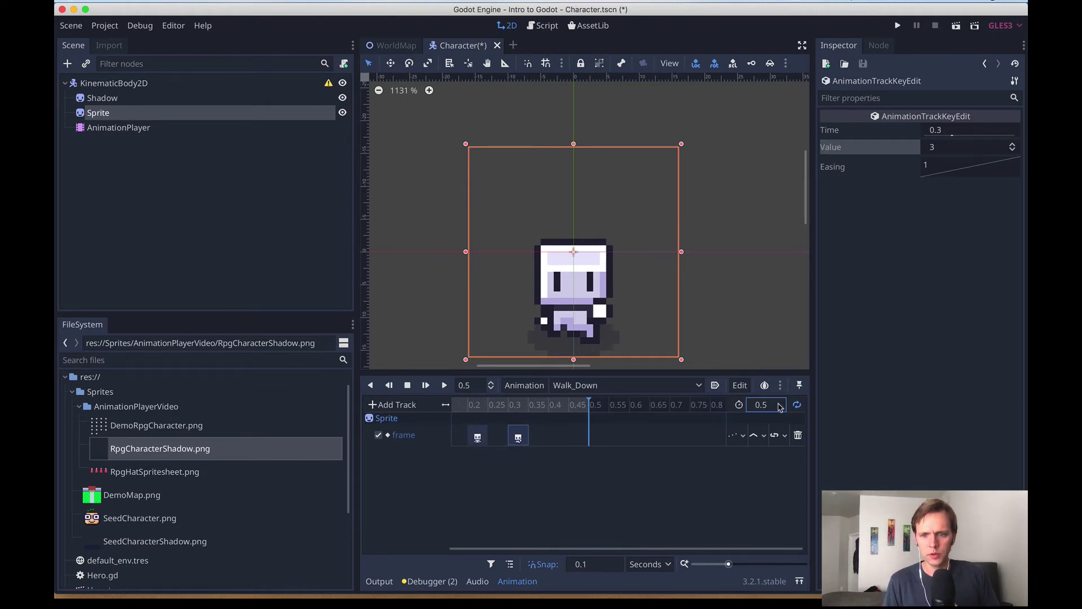
{"action": "left_click", "coordinate": [770, 406]}
{"action": "type", "text": "4"}
{"action": "key", "text": "Return"}
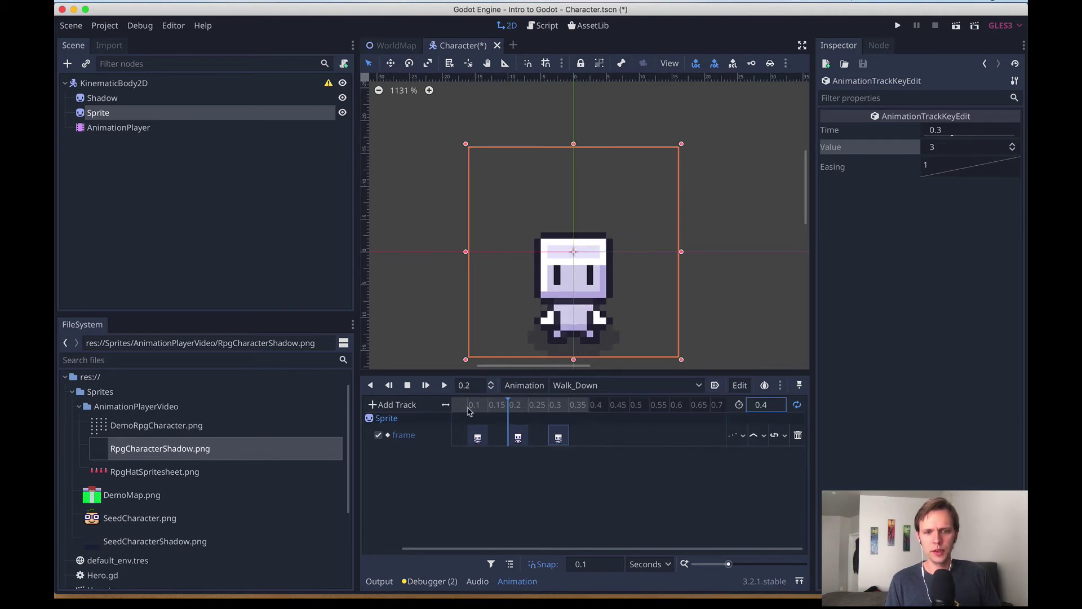
{"action": "key", "text": "shift+d"}
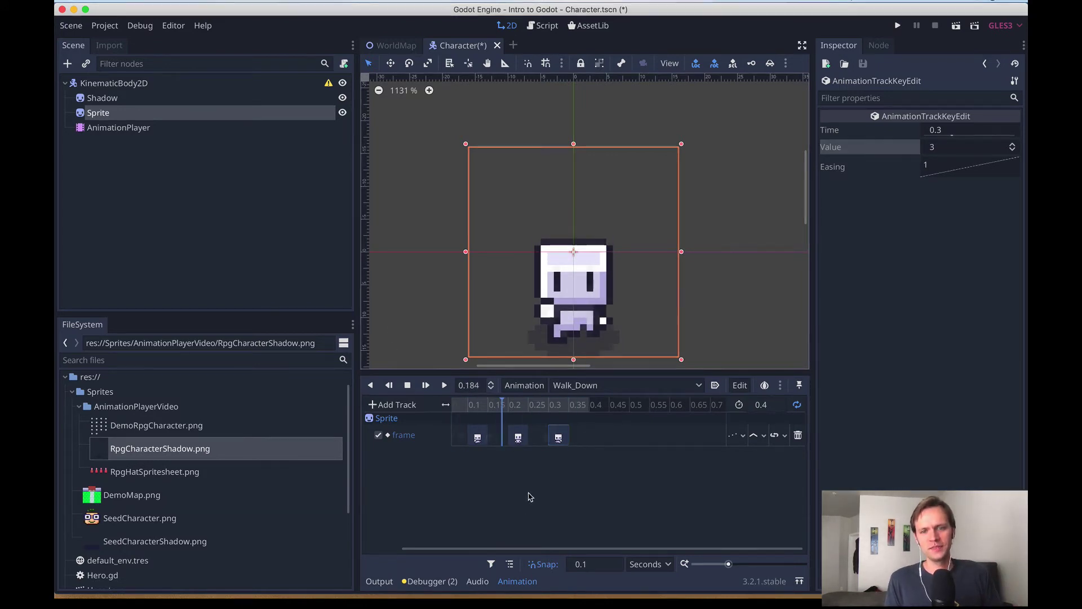
{"action": "scroll", "coordinate": [529, 496], "scroll_direction": "down", "scroll_amount": 2, "text": "ctrl"}
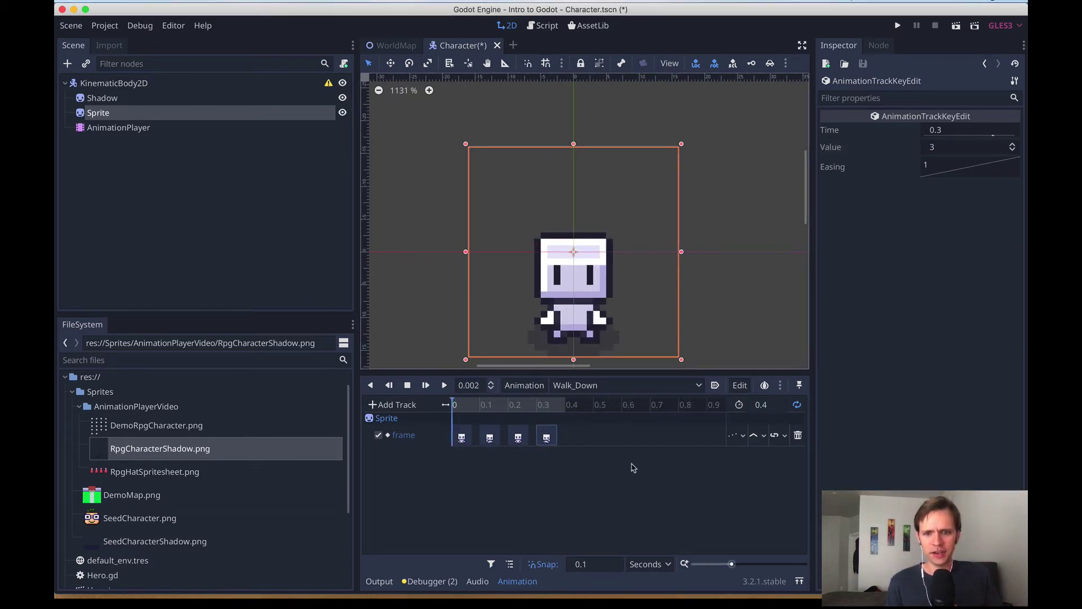
Drag the four frame keys to 0, 0.2, 0.4 and 0.6 seconds.
{"action": "left_click_drag", "start_coordinate": [548, 437], "coordinate": [701, 439]}
{"action": "left_click_drag", "start_coordinate": [518, 437], "coordinate": [631, 438]}
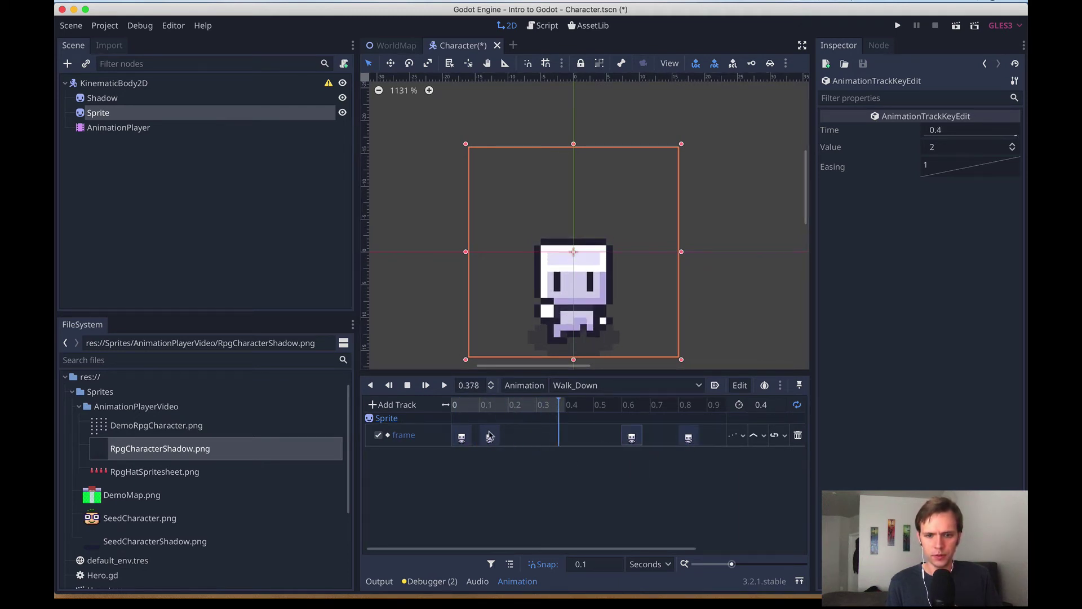
{"action": "left_click_drag", "start_coordinate": [489, 436], "coordinate": [518, 437]}
{"action": "left_click_drag", "start_coordinate": [639, 438], "coordinate": [582, 439]}
{"action": "left_click_drag", "start_coordinate": [688, 438], "coordinate": [632, 438]}
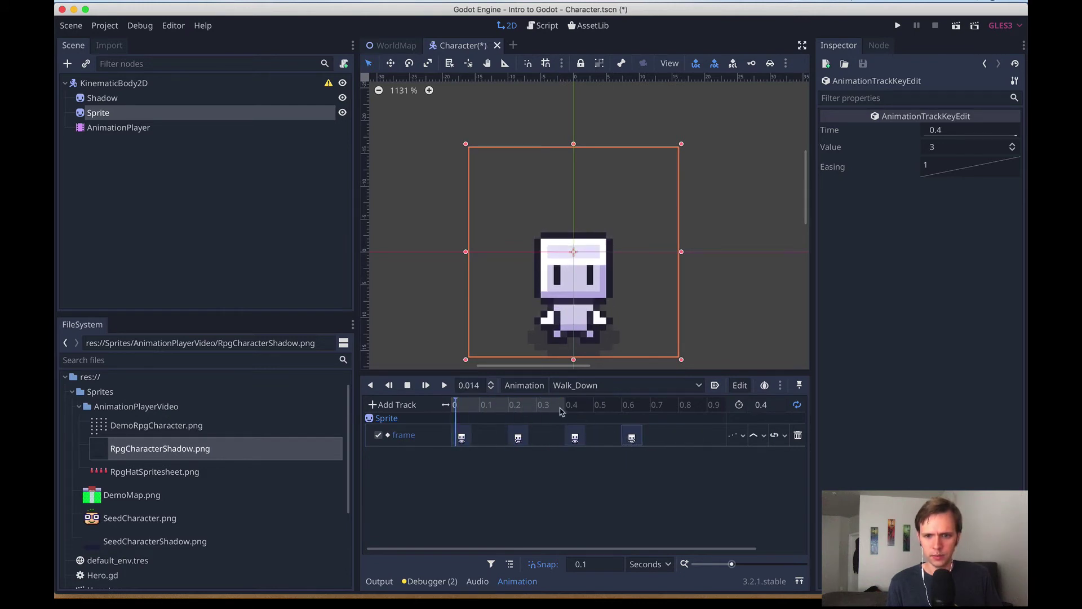
Set the animation length to 0.8 seconds and save the Character scene.
{"action": "left_click", "coordinate": [767, 404]}
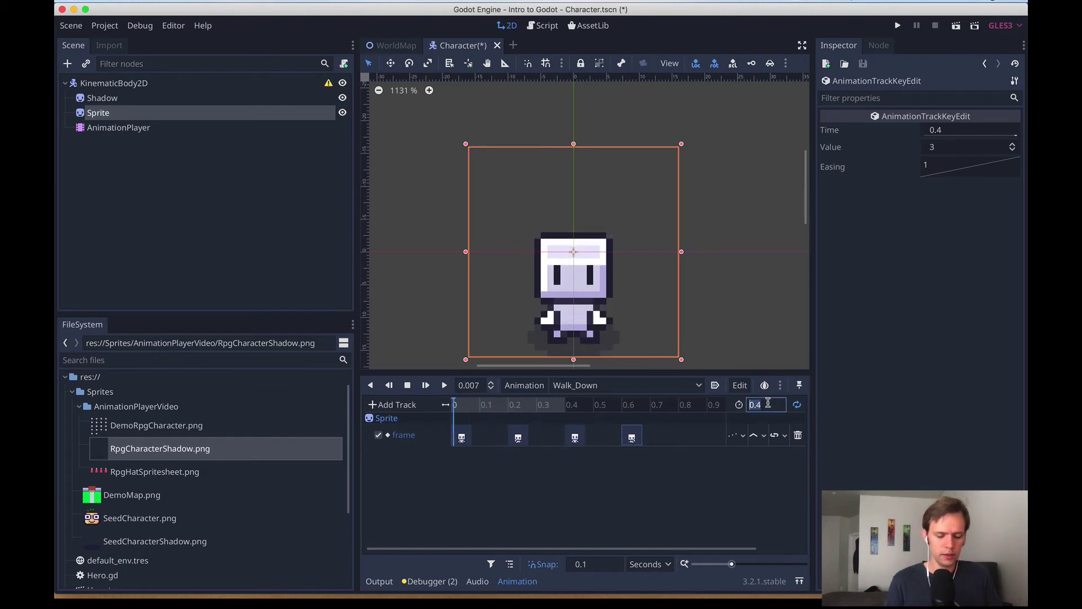
{"action": "type", "text": "0.8"}
{"action": "key", "text": "Return"}
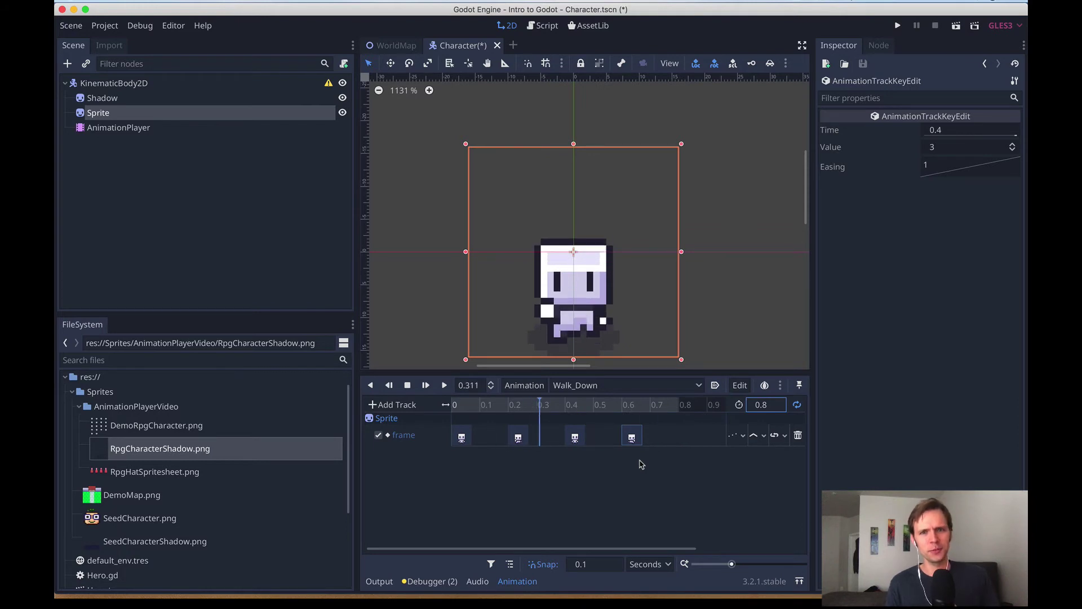
{"action": "key", "text": "super+s"}
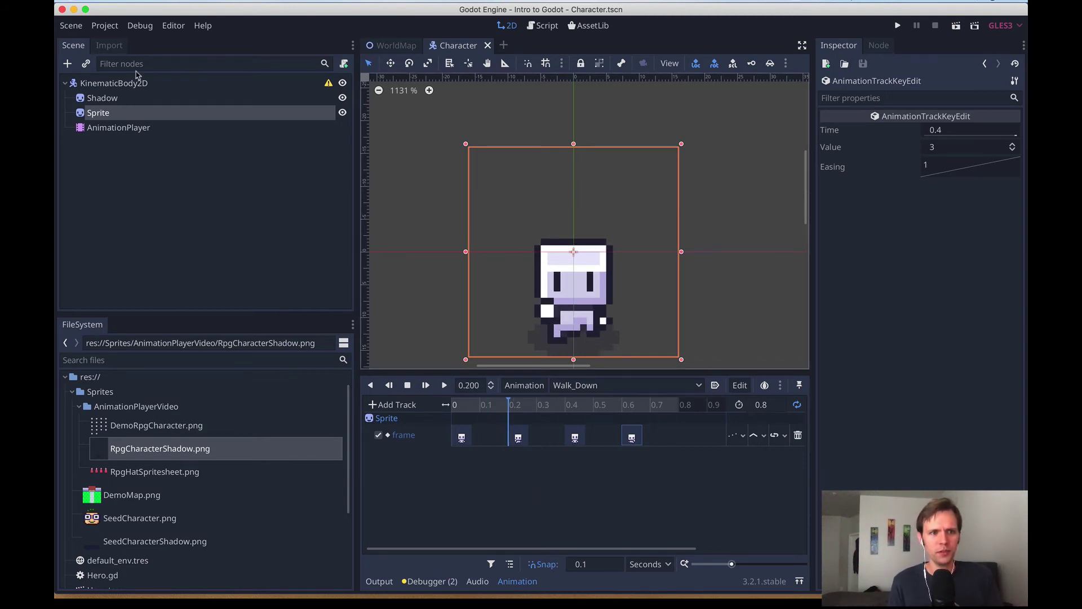
Add a new Sprite child node under KinematicBody2D.
{"action": "right_click", "coordinate": [123, 83]}
{"action": "left_click", "coordinate": [172, 88]}
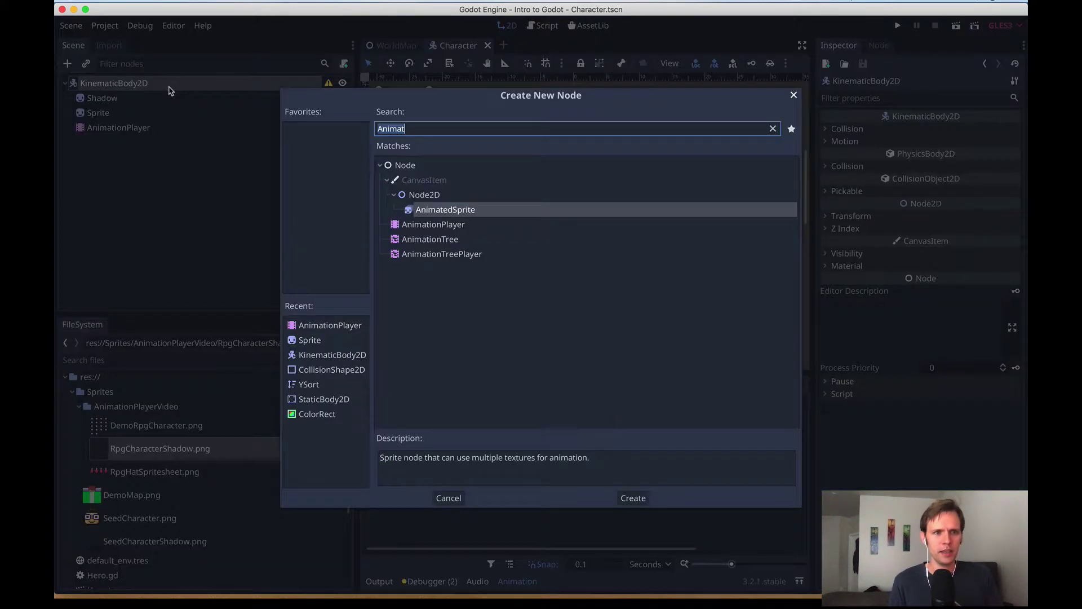
{"action": "type", "text": "Sprite"}
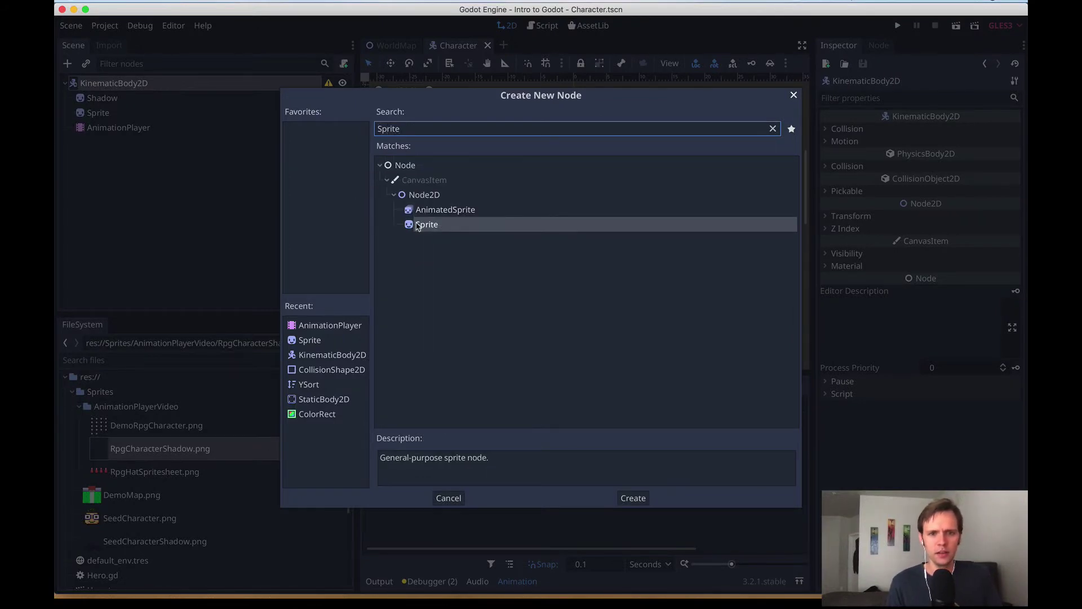
{"action": "left_click", "coordinate": [633, 498]}
Rename the new node Hat, move it below Sprite, and pick the hat spritesheet file.
{"action": "double_click", "coordinate": [116, 142]}
{"action": "type", "text": "Hat"}
{"action": "key", "text": "Return"}
{"action": "left_click_drag", "start_coordinate": [117, 141], "coordinate": [115, 120]}
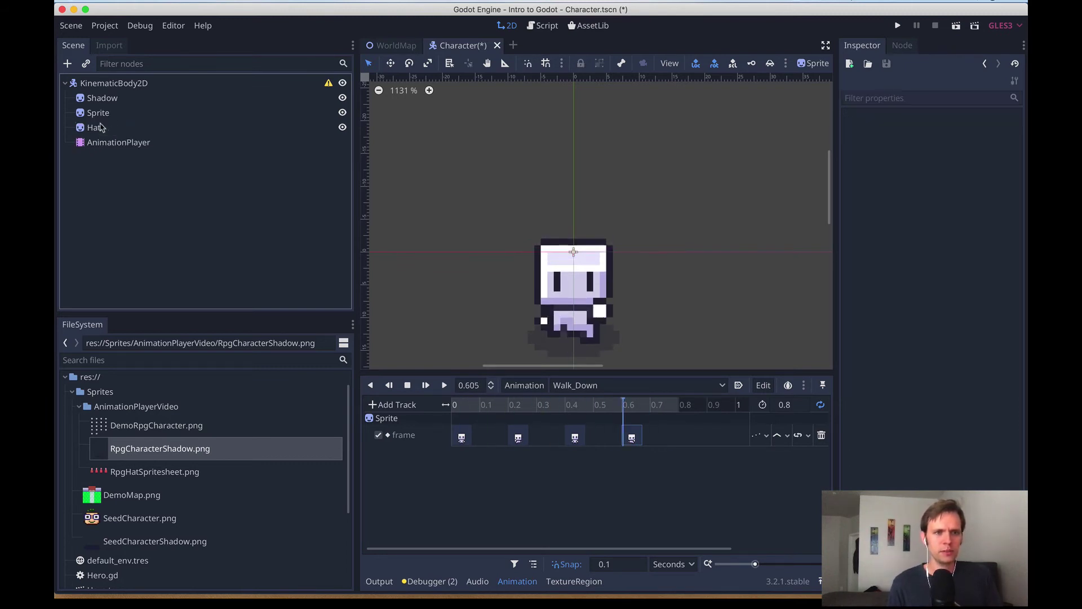
{"action": "left_click", "coordinate": [156, 475]}
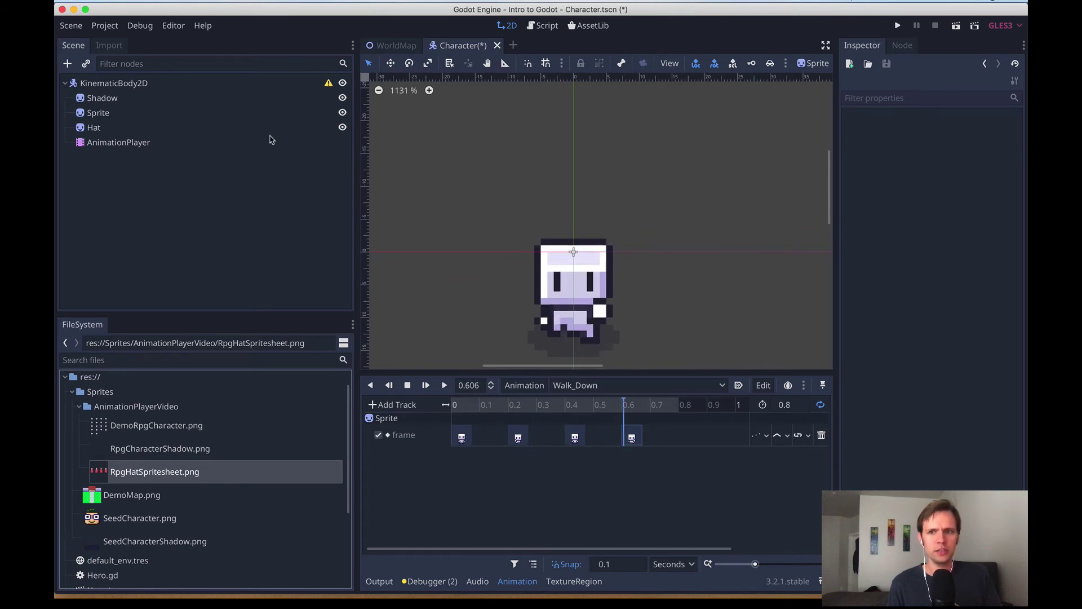
{"action": "left_click_drag", "start_coordinate": [113, 473], "coordinate": [116, 499]}
Assign RpgHatSpritesheet.png as the Hat sprite's texture.
{"action": "left_click", "coordinate": [107, 128]}
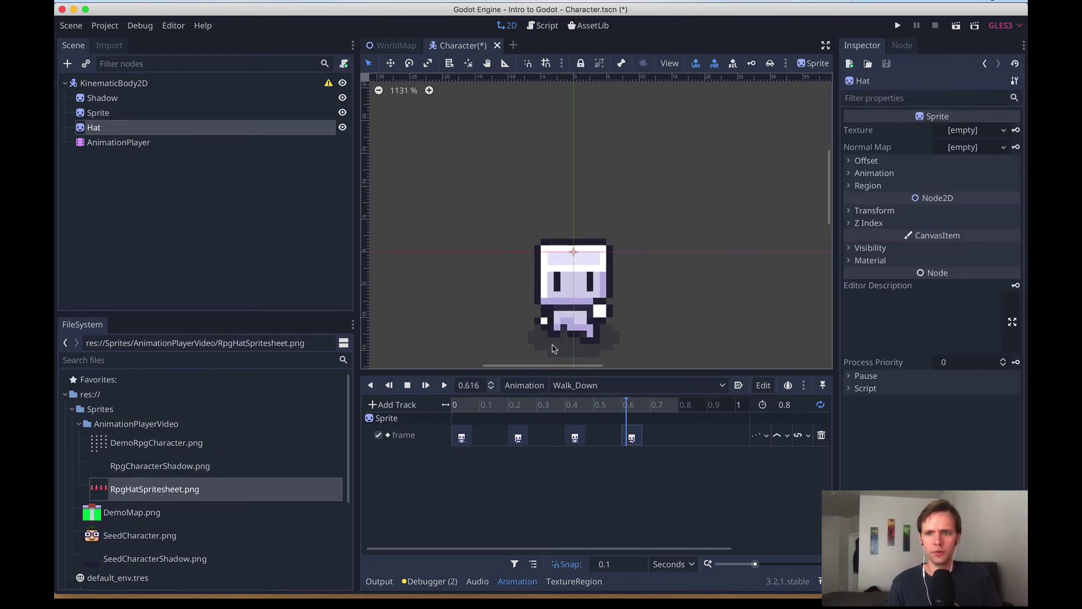
{"action": "left_click_drag", "start_coordinate": [119, 489], "coordinate": [979, 131]}
{"action": "key", "text": "super+minus"}
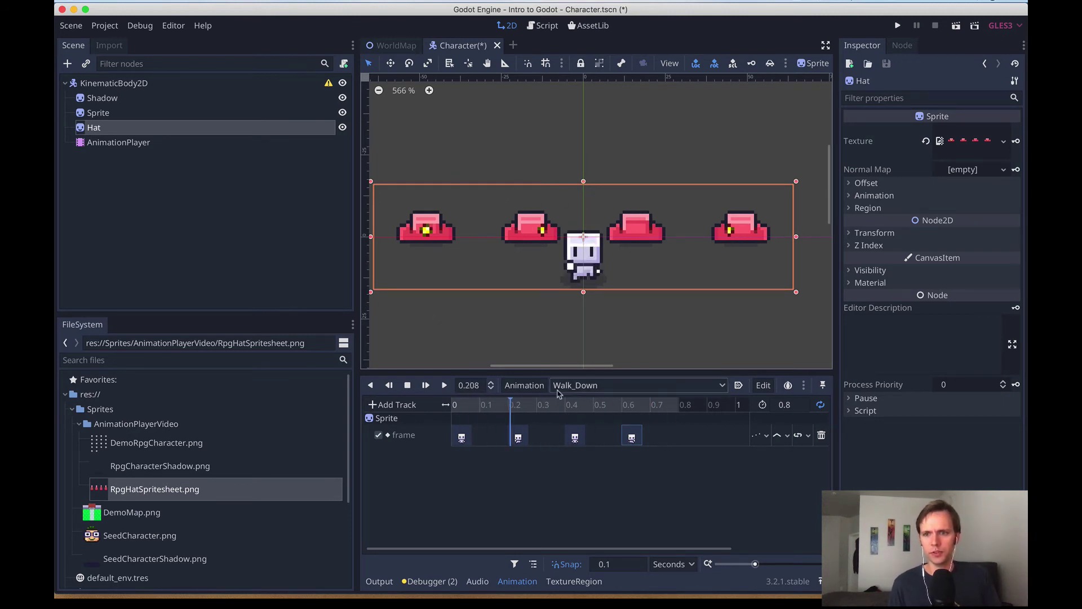
Set the Hat sprite's Hframes to 4 in the Animation section.
{"action": "left_click", "coordinate": [874, 195]}
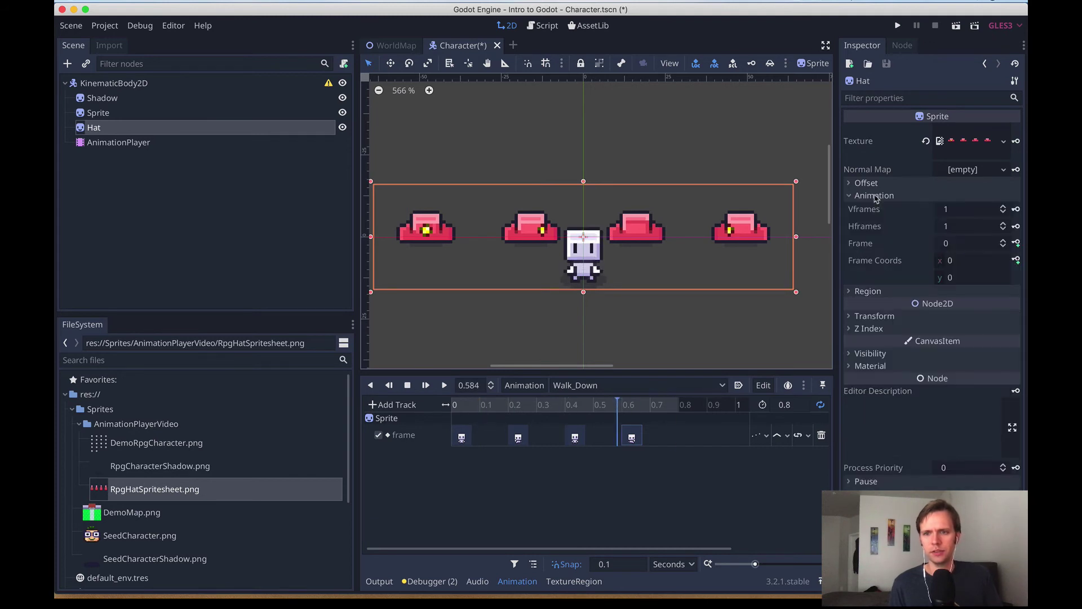
{"action": "left_click", "coordinate": [963, 226]}
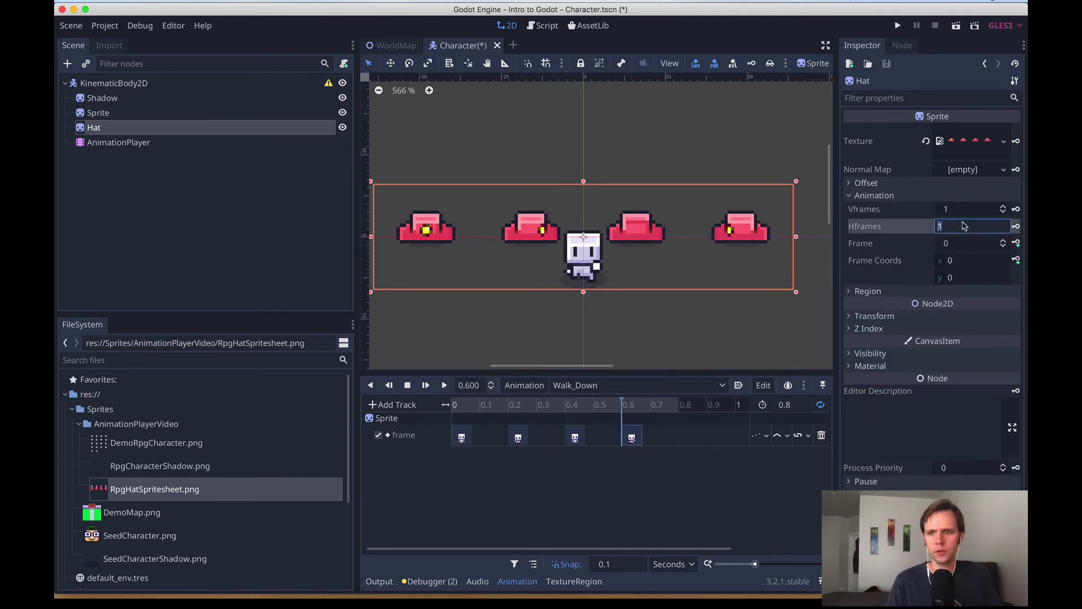
{"action": "type", "text": "4"}
{"action": "key", "text": "Return"}
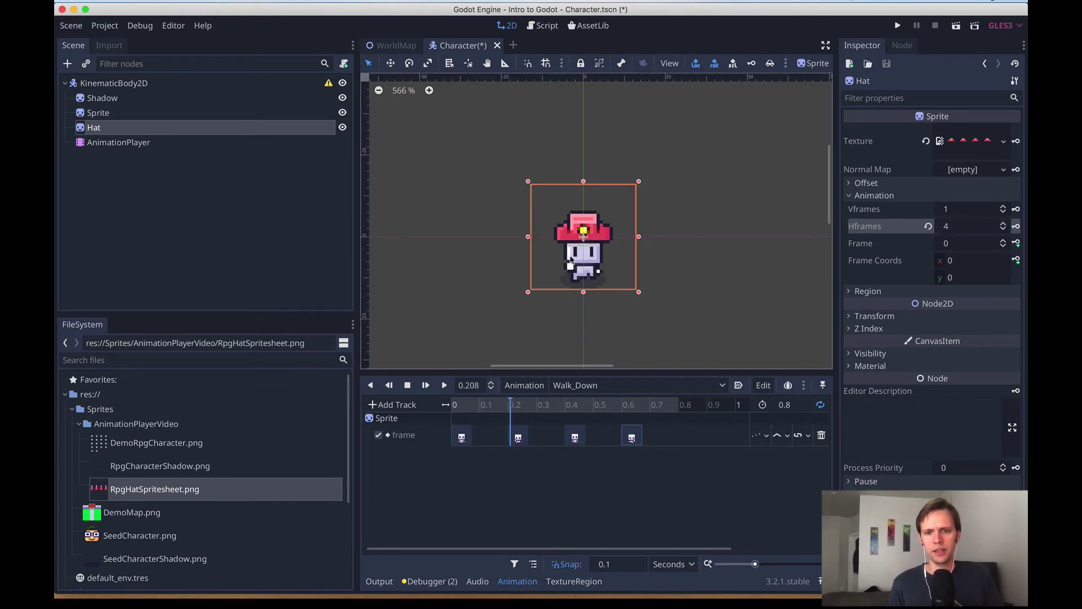
{"action": "left_click", "coordinate": [710, 205]}
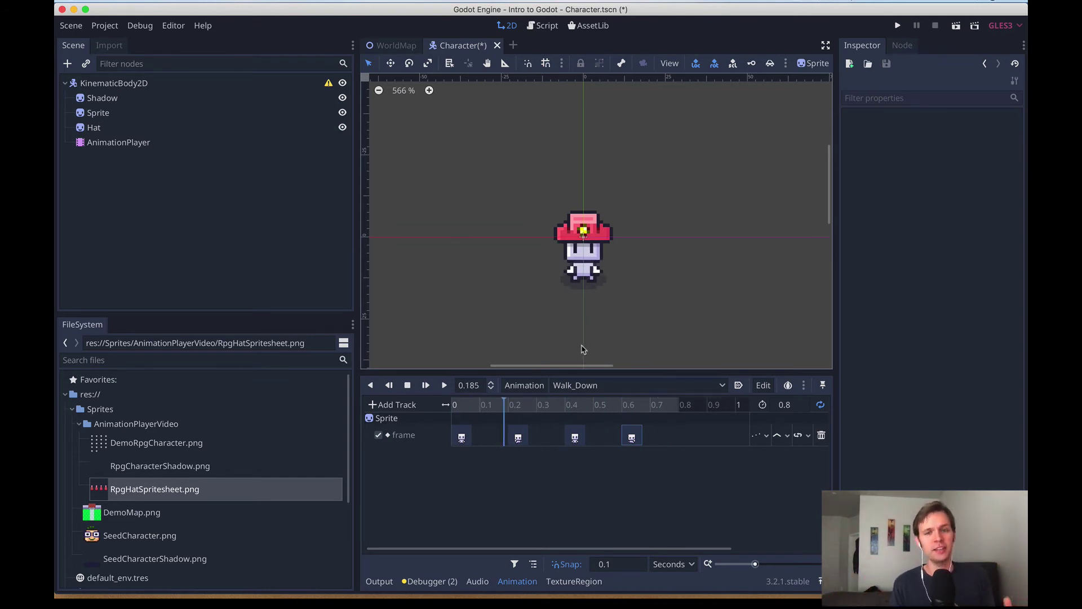
Save the scene and add a property track for the Hat node's position to Walk_Down.
{"action": "key", "text": "super+s"}
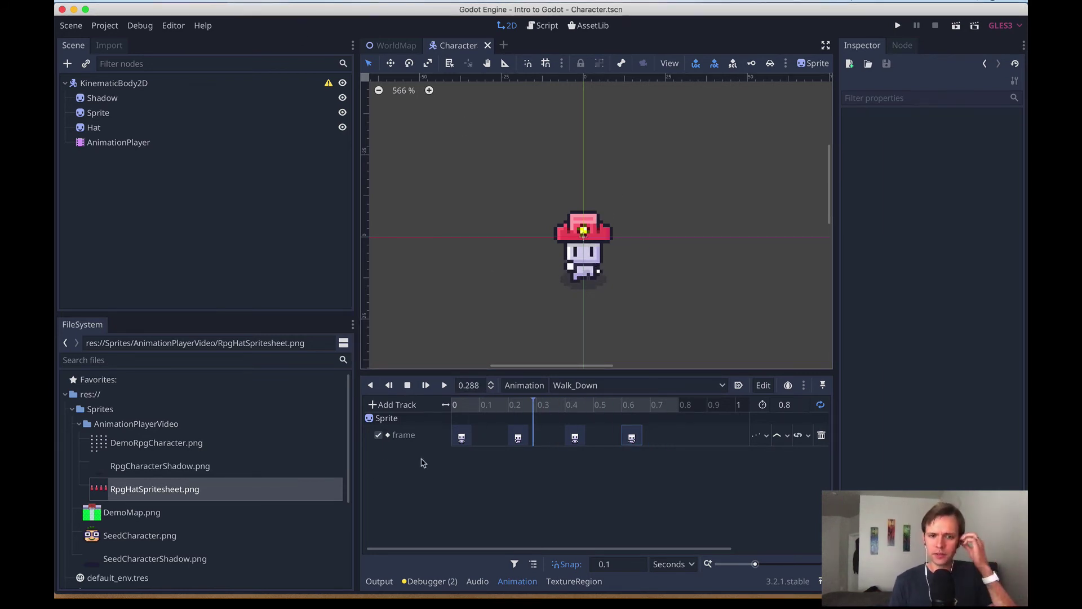
{"action": "key", "text": "s"}
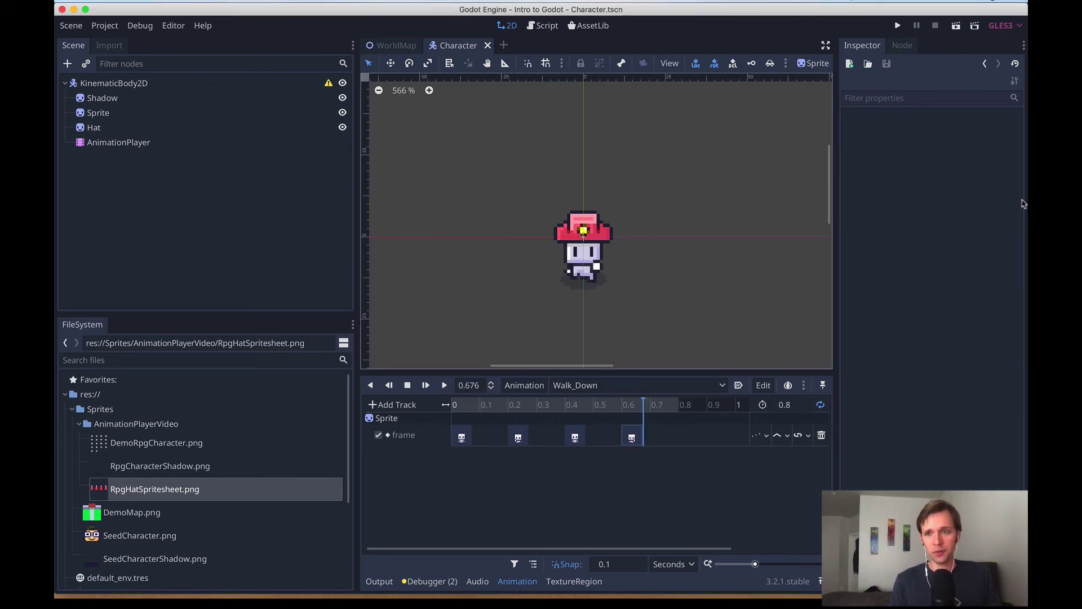
{"action": "left_click", "coordinate": [399, 405]}
{"action": "left_click", "coordinate": [408, 424]}
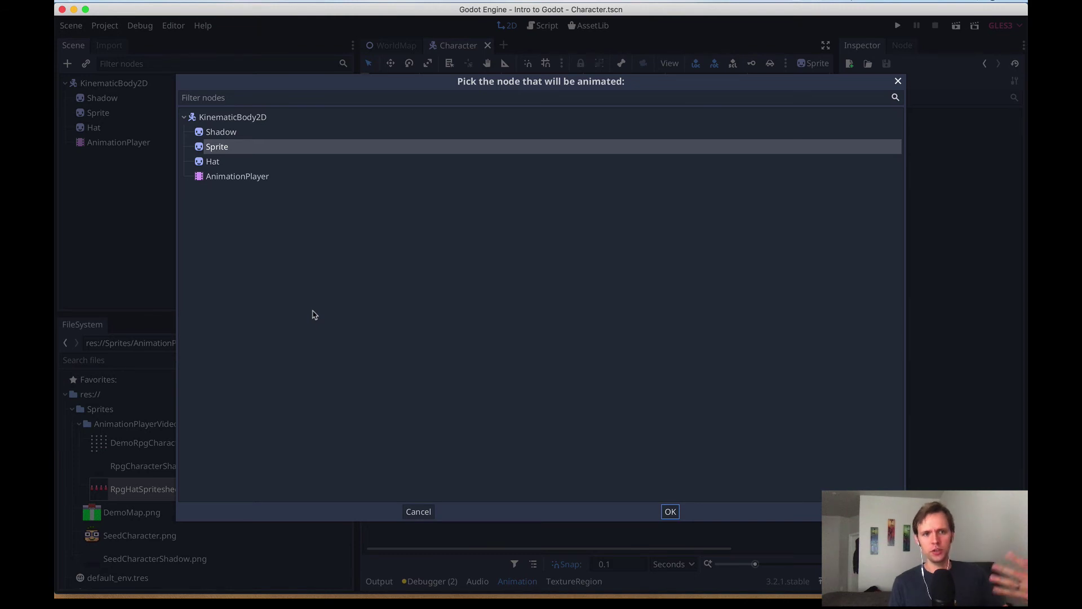
{"action": "left_click", "coordinate": [214, 163]}
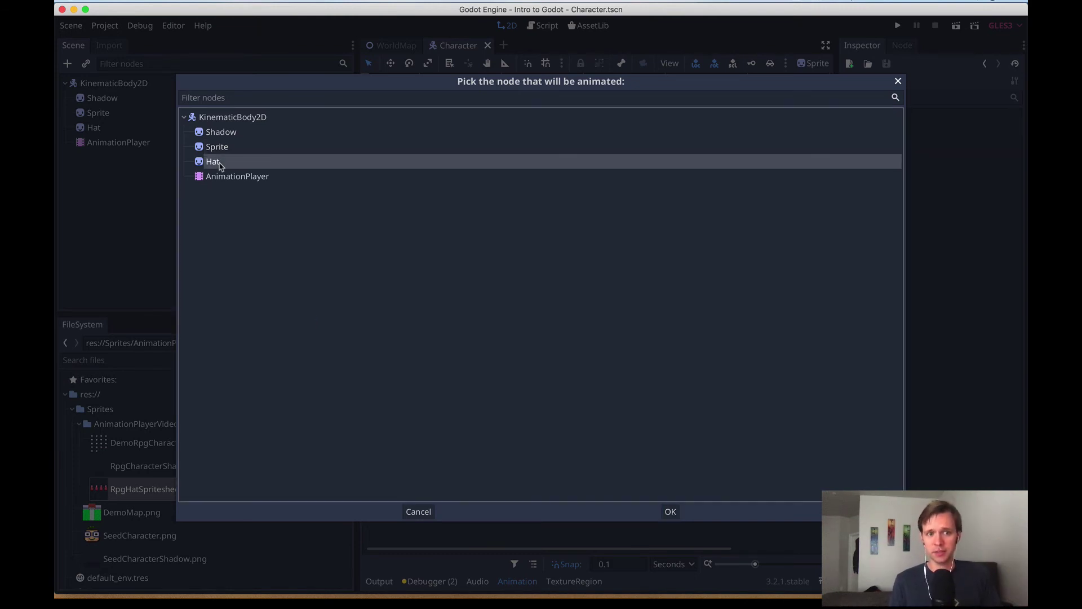
{"action": "left_click", "coordinate": [670, 512]}
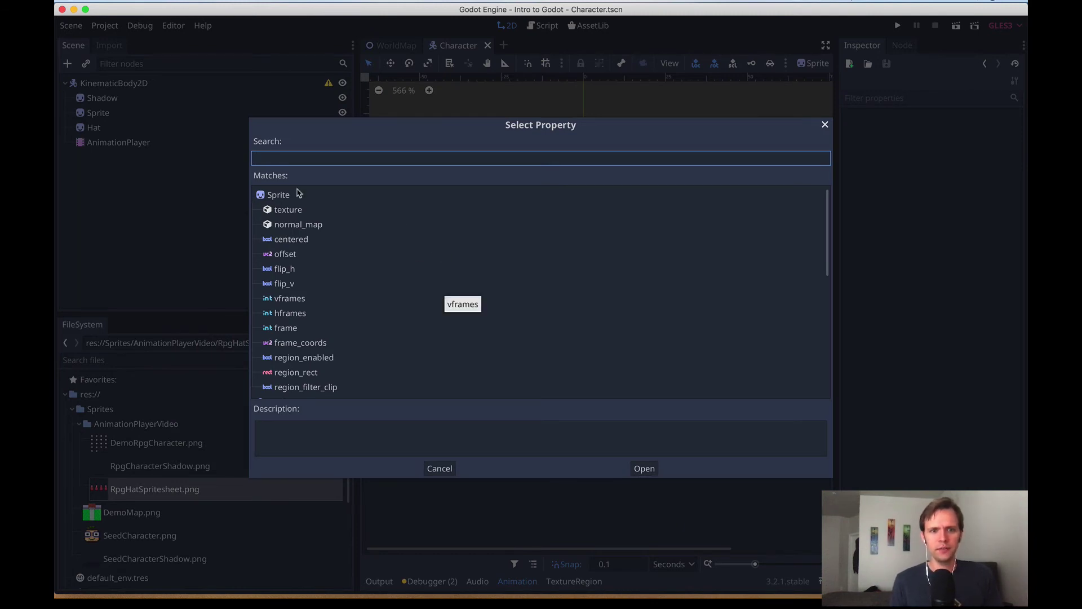
{"action": "scroll", "coordinate": [302, 314], "scroll_direction": "down", "scroll_amount": 4}
{"action": "left_click", "coordinate": [299, 315]}
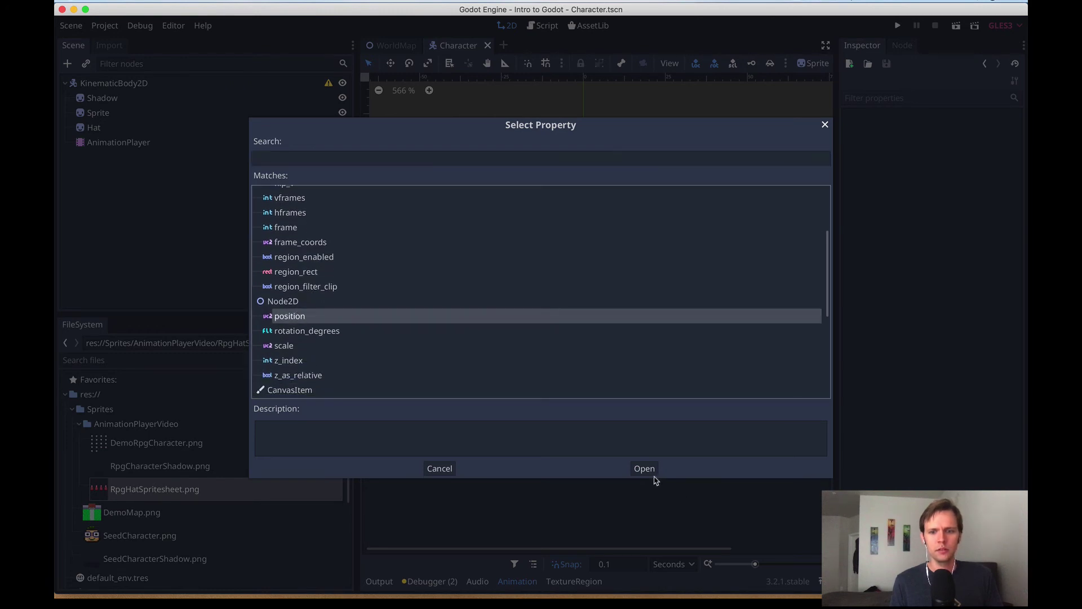
{"action": "left_click", "coordinate": [653, 473]}
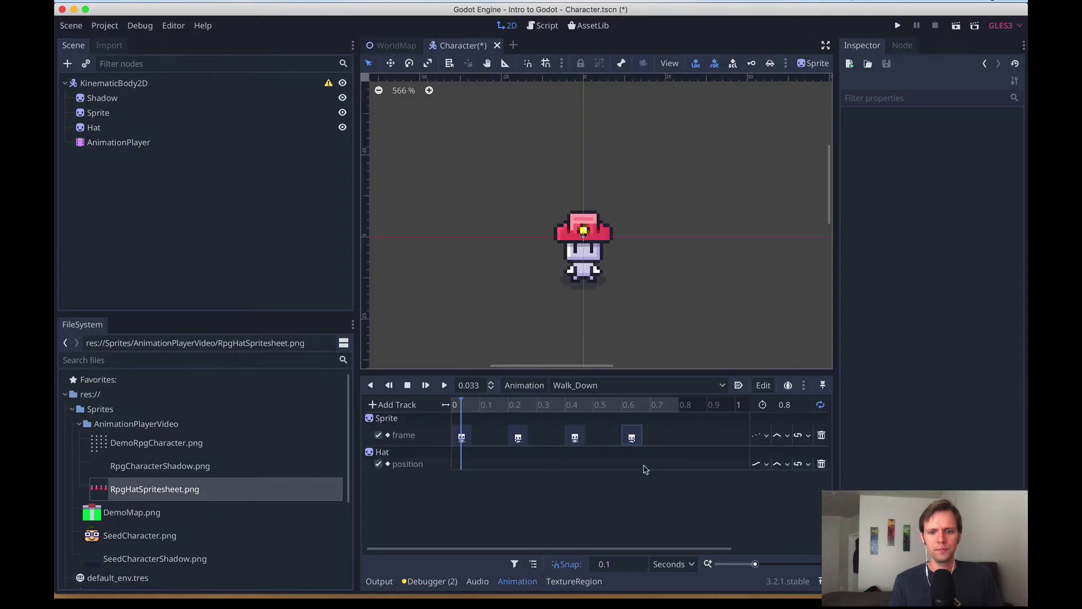
{"action": "left_click", "coordinate": [408, 385]}
Insert a Hat position key at time 0 and select it to inspect its (0, 0) value.
{"action": "left_click_drag", "start_coordinate": [511, 404], "coordinate": [434, 405]}
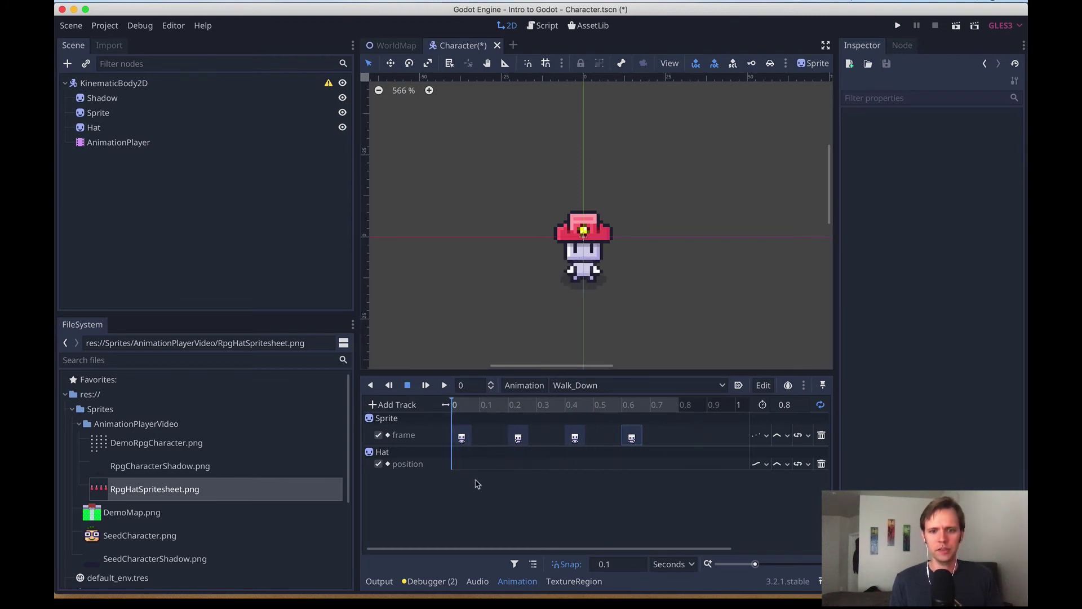
{"action": "right_click", "coordinate": [457, 466]}
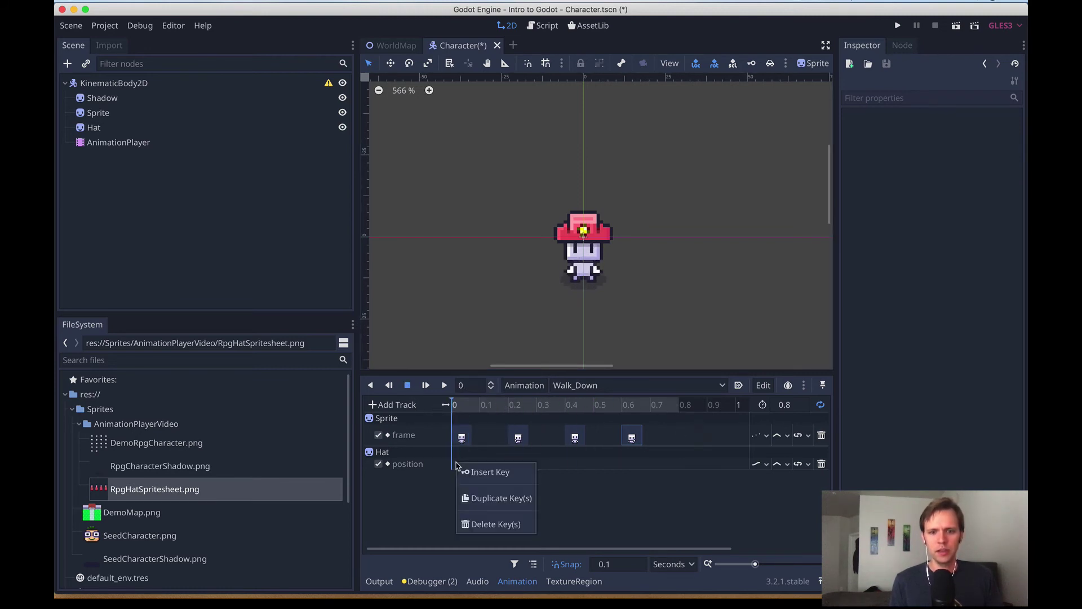
{"action": "left_click", "coordinate": [491, 473]}
{"action": "left_click", "coordinate": [452, 465]}
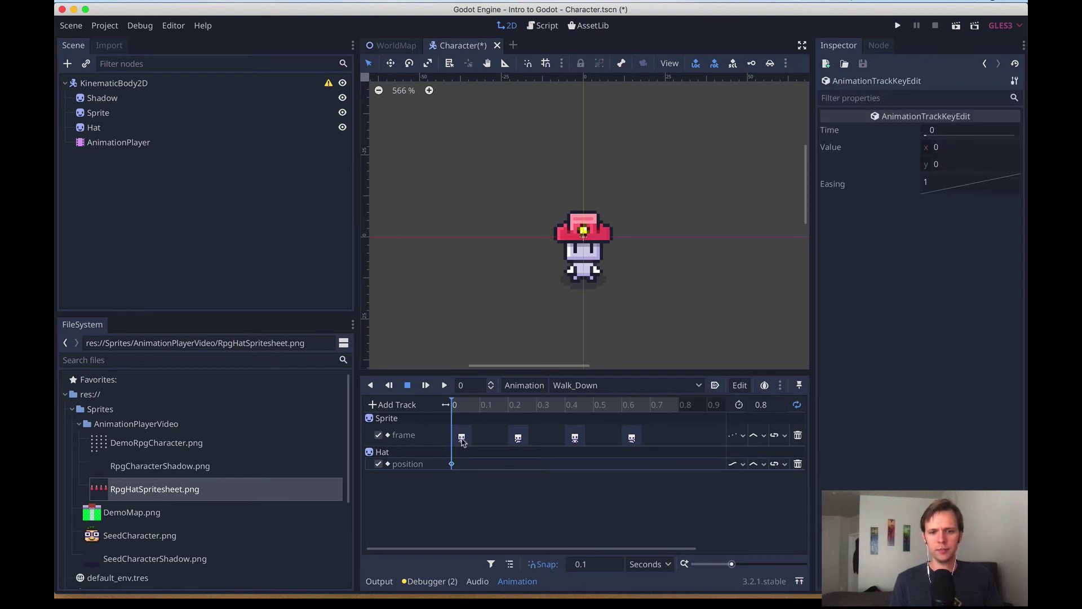
{"action": "left_click", "coordinate": [463, 439]}
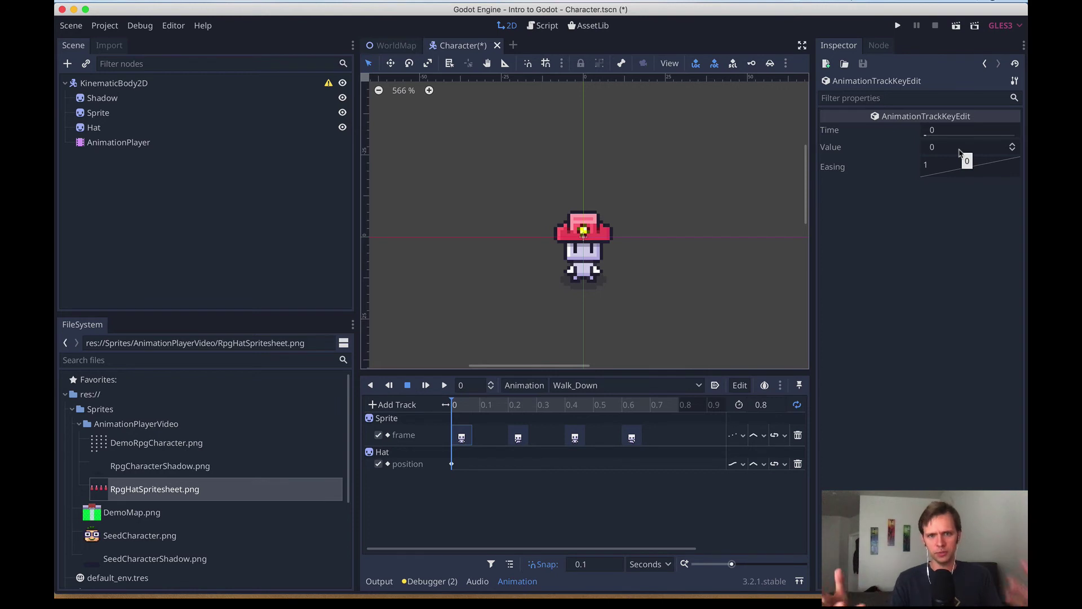
{"action": "left_click", "coordinate": [452, 464]}
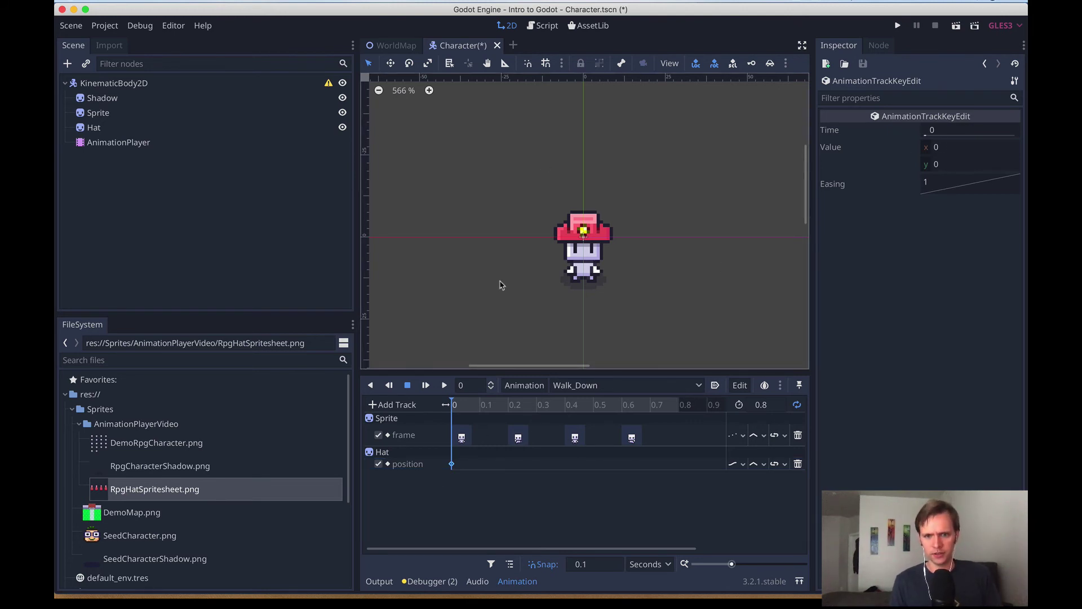
Insert Hat position keys at 0.2, 0.4 and 0.6 seconds.
{"action": "right_click", "coordinate": [511, 463]}
{"action": "left_click", "coordinate": [519, 472]}
{"action": "right_click", "coordinate": [575, 464]}
{"action": "left_click", "coordinate": [584, 474]}
{"action": "right_click", "coordinate": [626, 464]}
{"action": "left_click", "coordinate": [634, 473]}
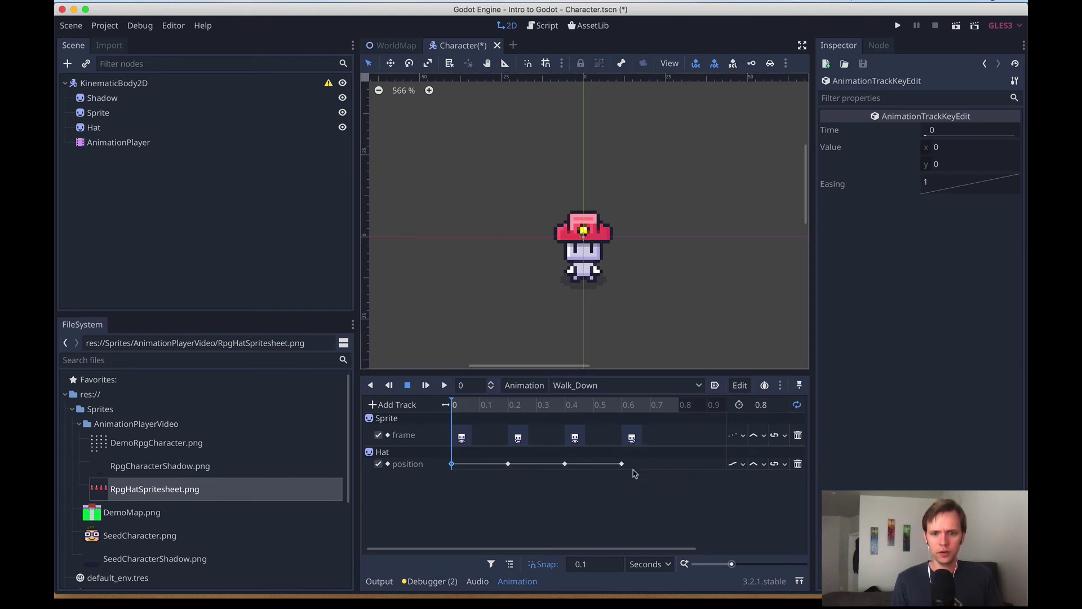
Set the y value to 1 on the 0.2 and 0.6 keys, then scrub to check the hat.
{"action": "left_click", "coordinate": [509, 464]}
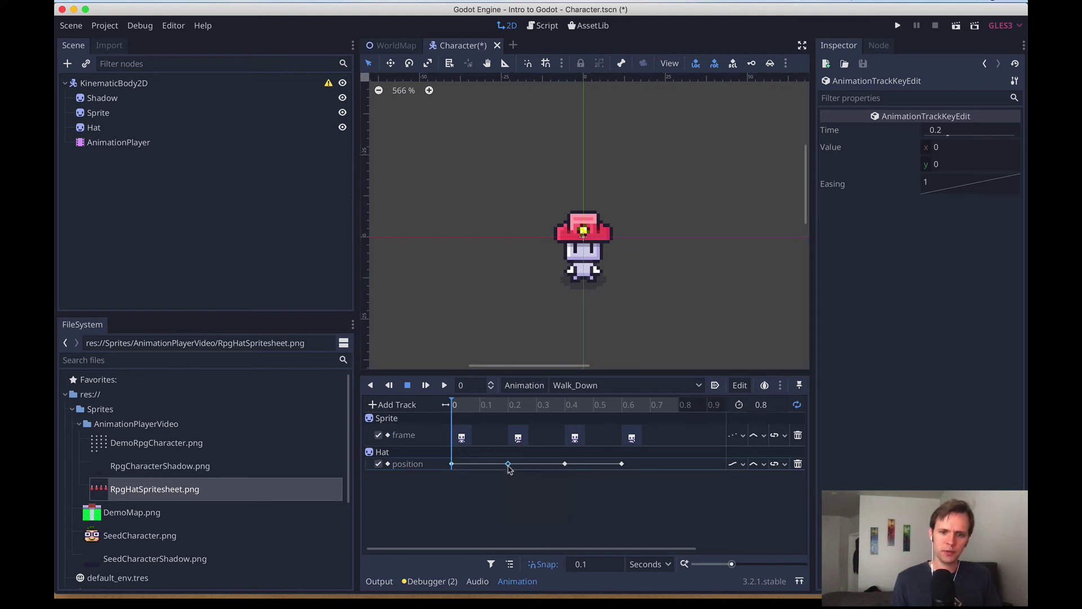
{"action": "left_click", "coordinate": [971, 165]}
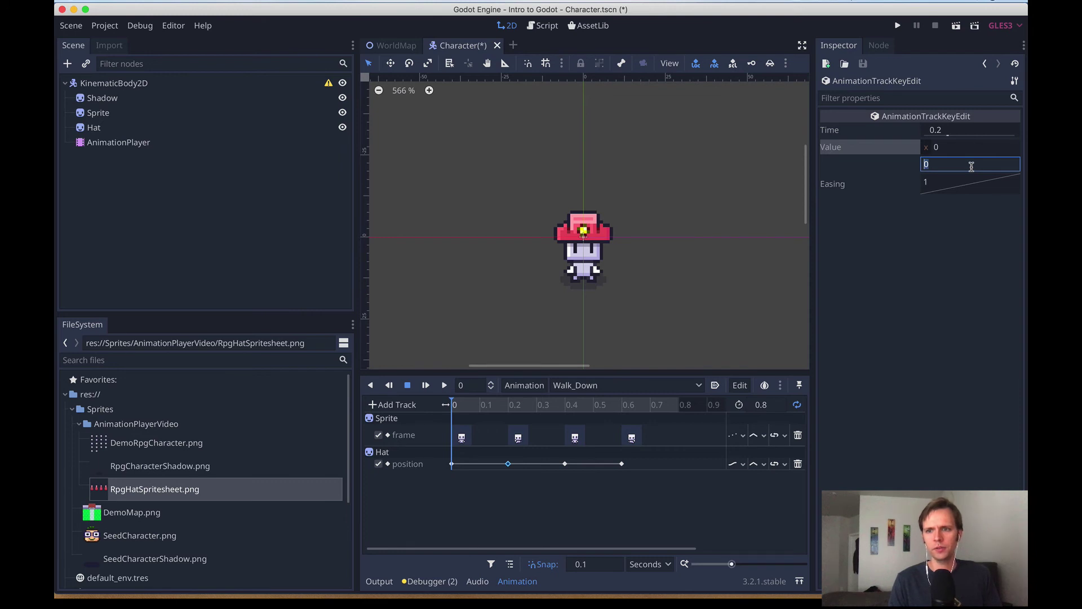
{"action": "key", "text": "Return"}
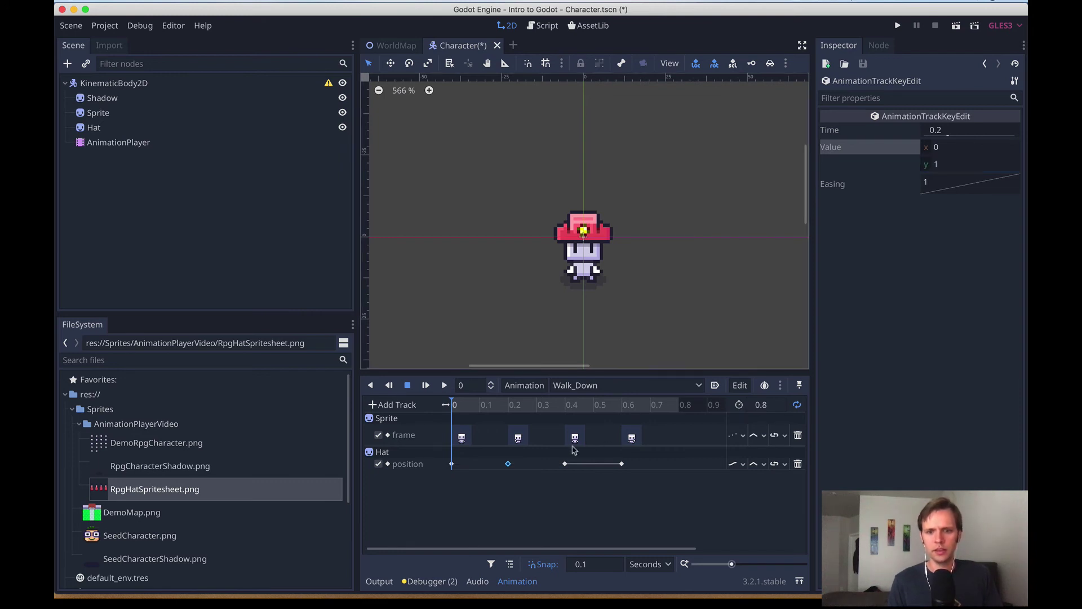
{"action": "left_click", "coordinate": [559, 404]}
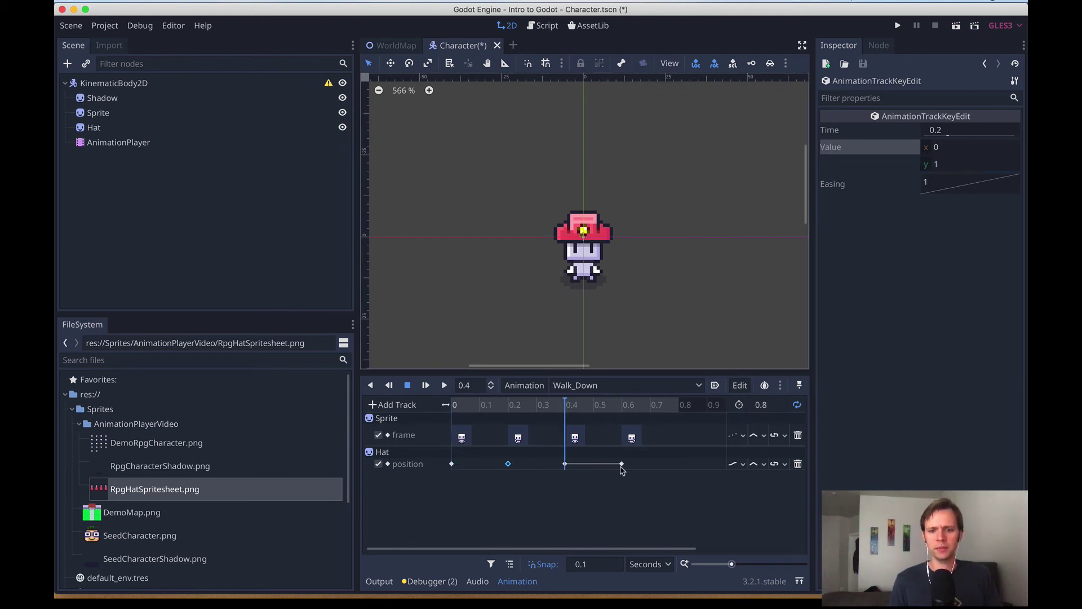
{"action": "left_click", "coordinate": [565, 464]}
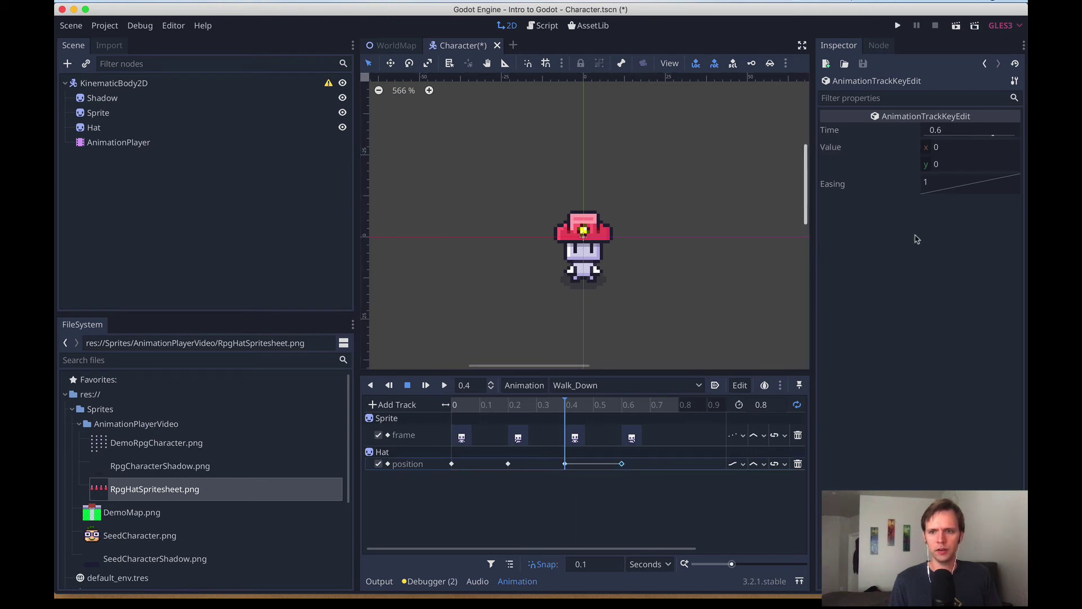
{"action": "left_click", "coordinate": [960, 165]}
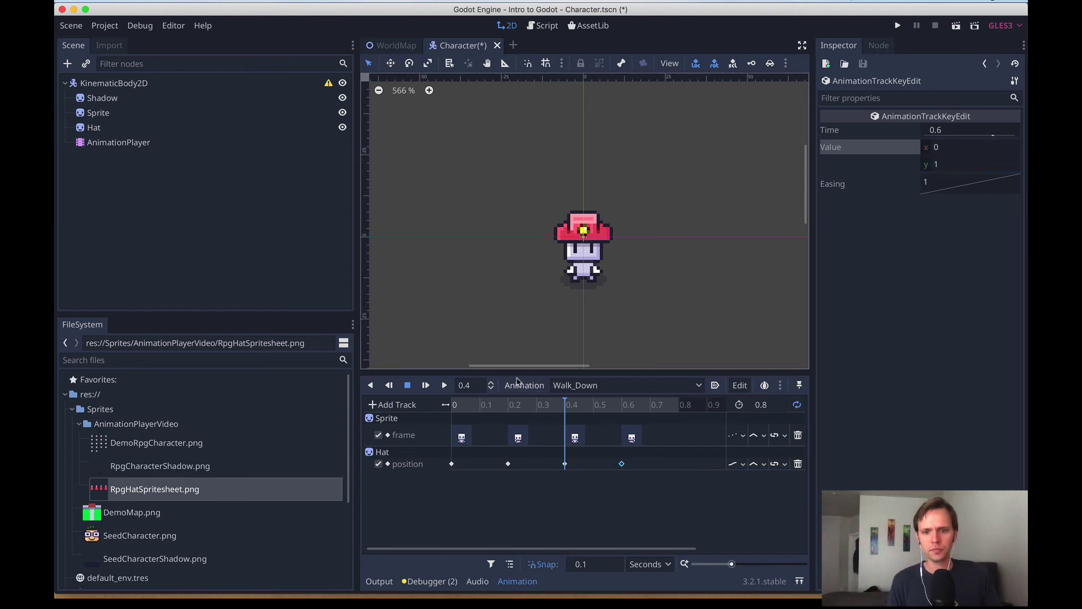
{"action": "left_click", "coordinate": [537, 407]}
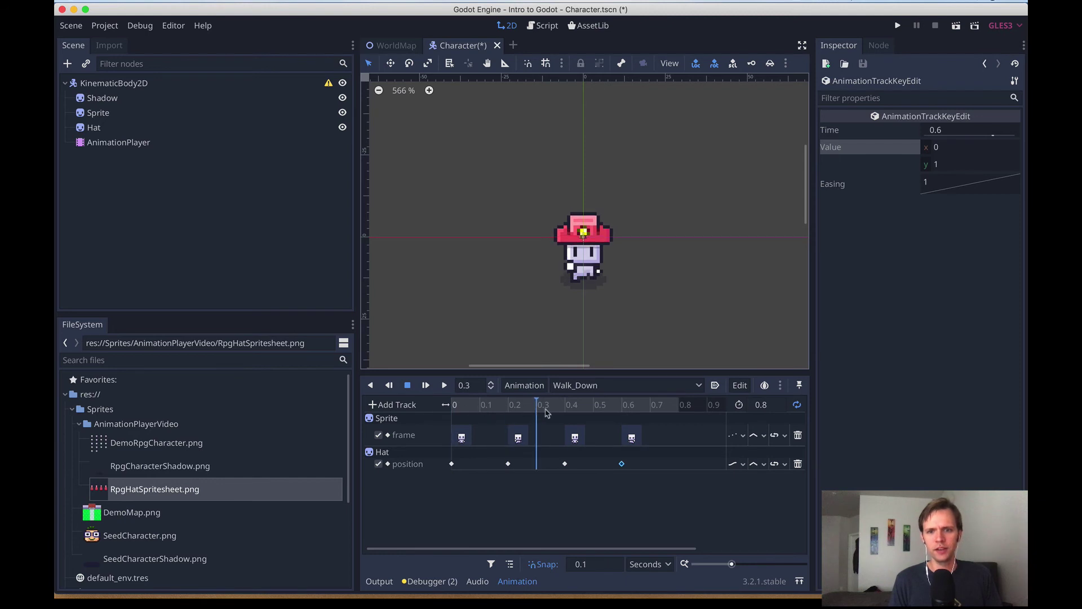
{"action": "left_click_drag", "start_coordinate": [535, 412], "coordinate": [480, 413]}
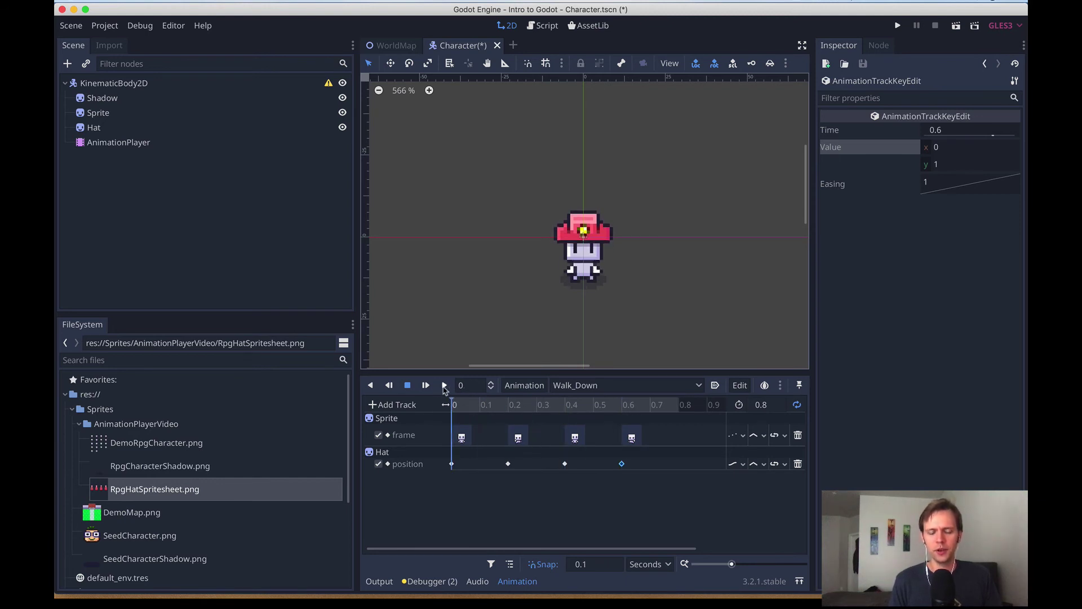
{"action": "left_click", "coordinate": [444, 385]}
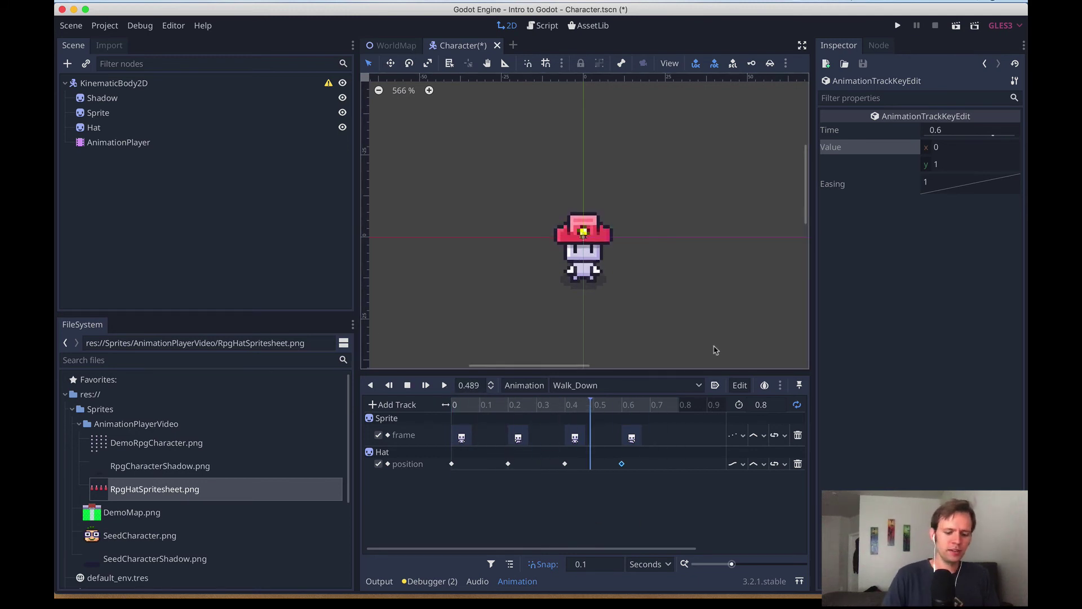
{"action": "key", "text": "super+equal"}
{"action": "key", "text": "super+minus"}
{"action": "key", "text": "super+equal"}
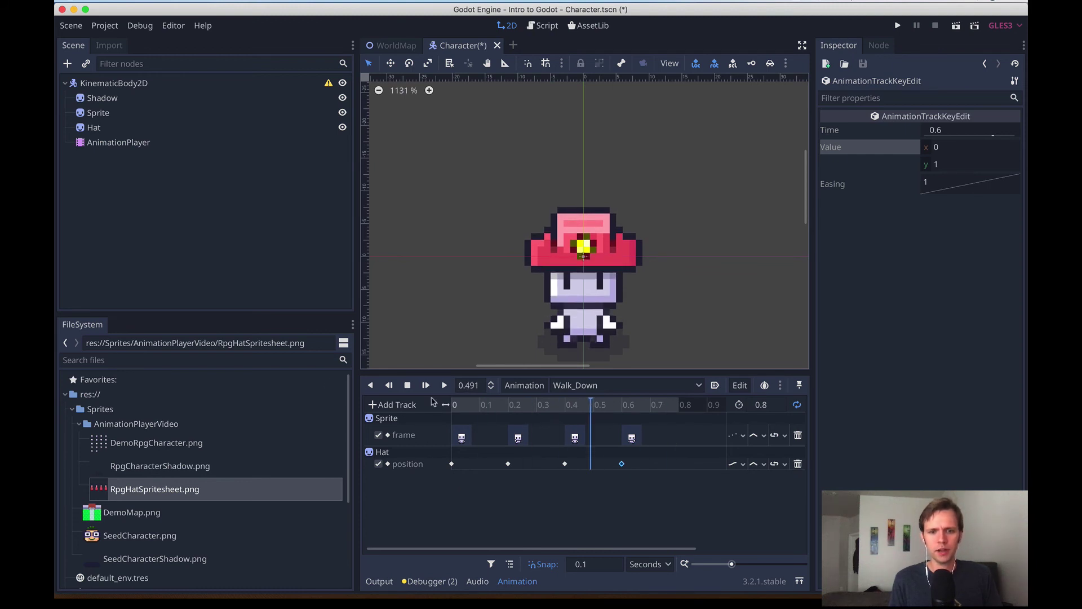
{"action": "key", "text": "s"}
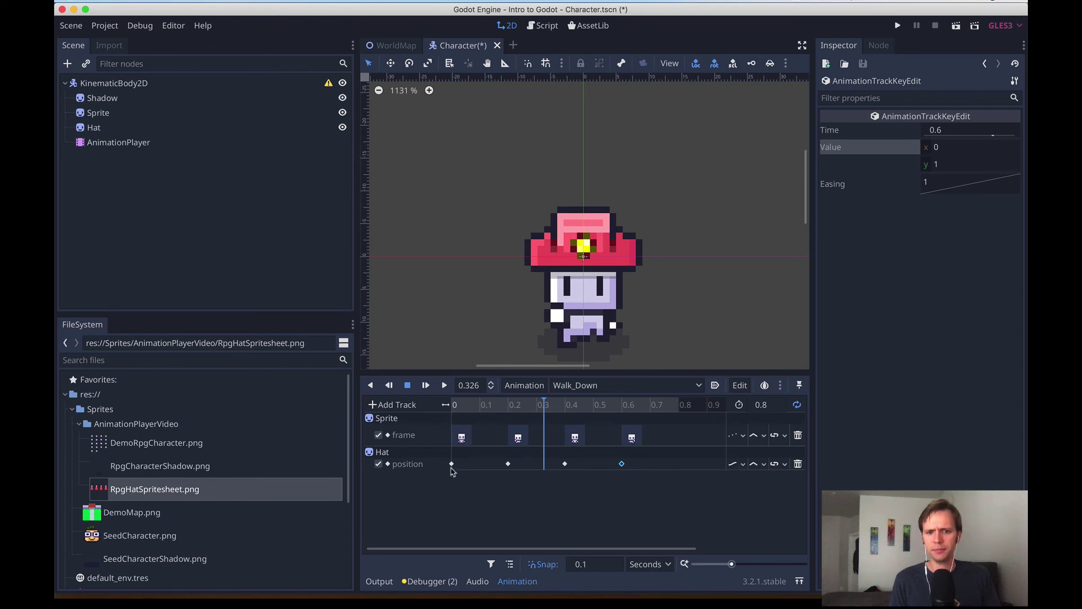
Switch the Hat position track to Discrete mode and preview the stepped hat bob.
{"action": "left_click", "coordinate": [741, 465]}
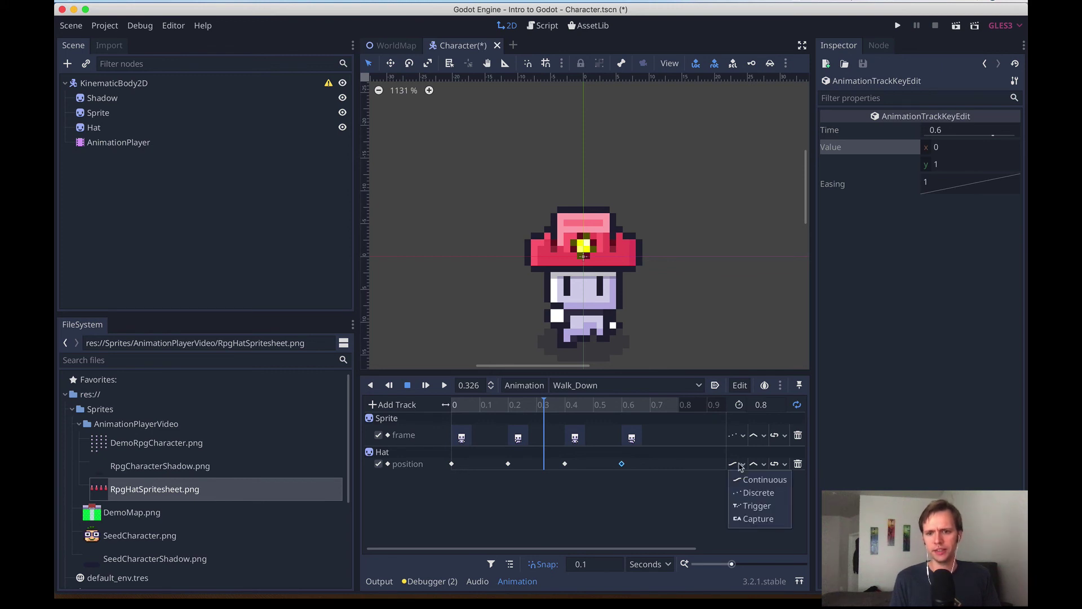
{"action": "left_click", "coordinate": [764, 498]}
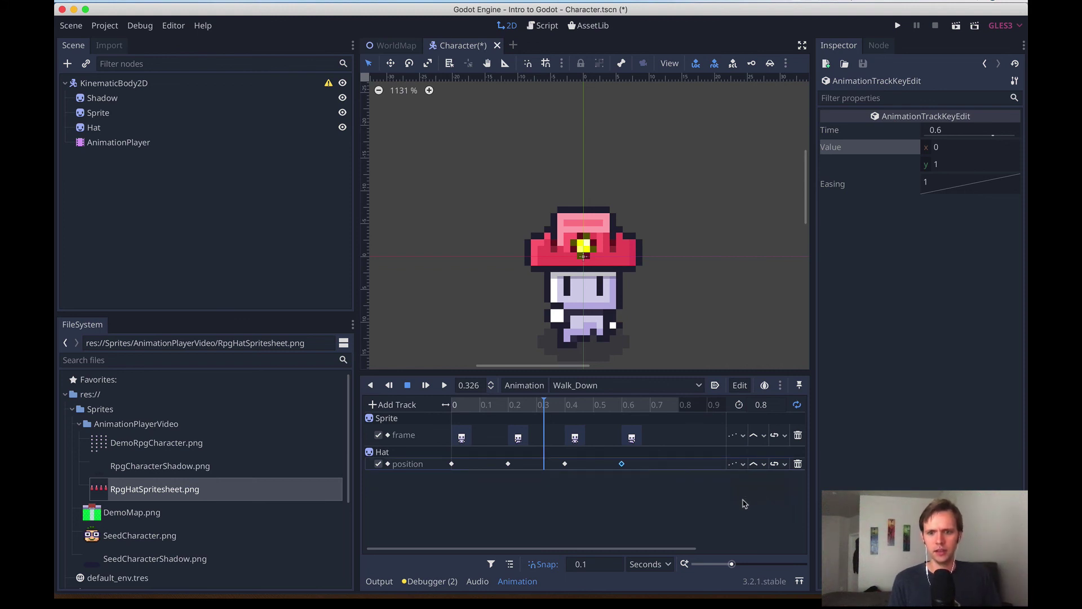
{"action": "left_click_drag", "start_coordinate": [476, 406], "coordinate": [452, 406]}
{"action": "left_click", "coordinate": [444, 385]}
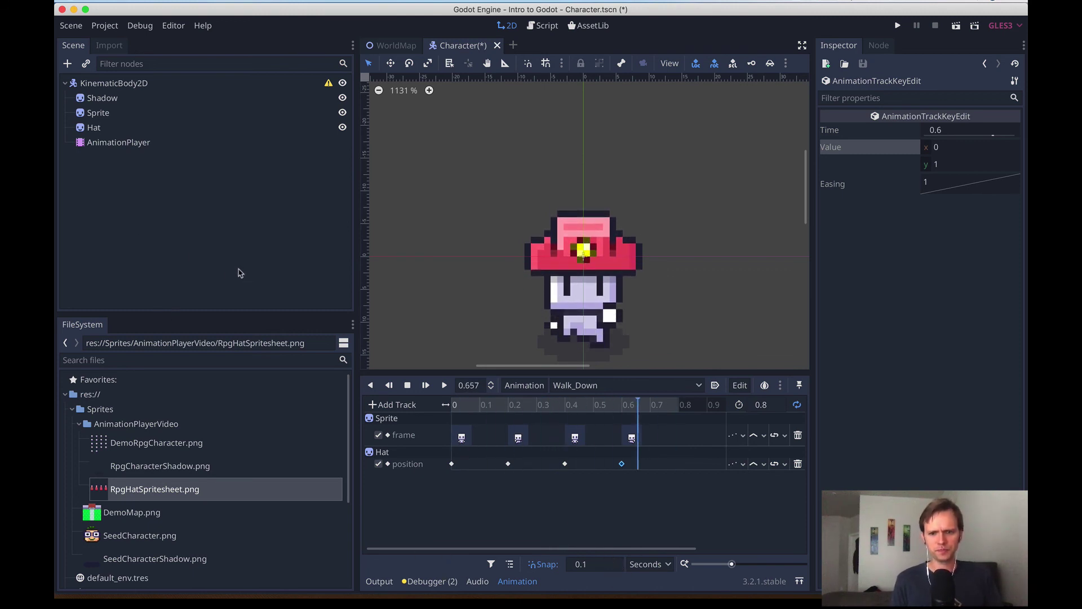
{"action": "left_click", "coordinate": [119, 142]}
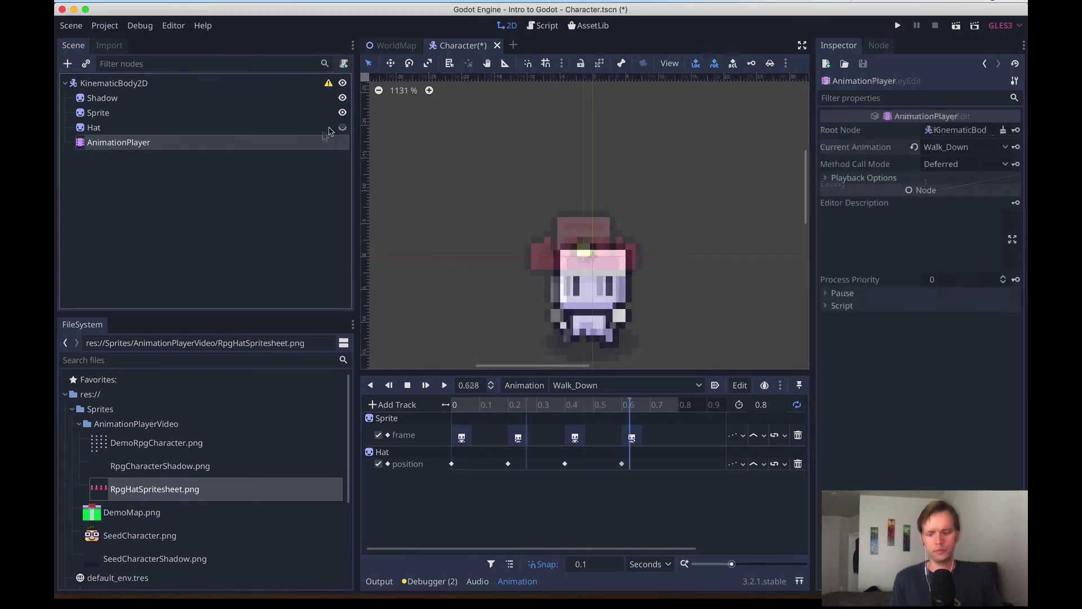
{"action": "left_click", "coordinate": [342, 127]}
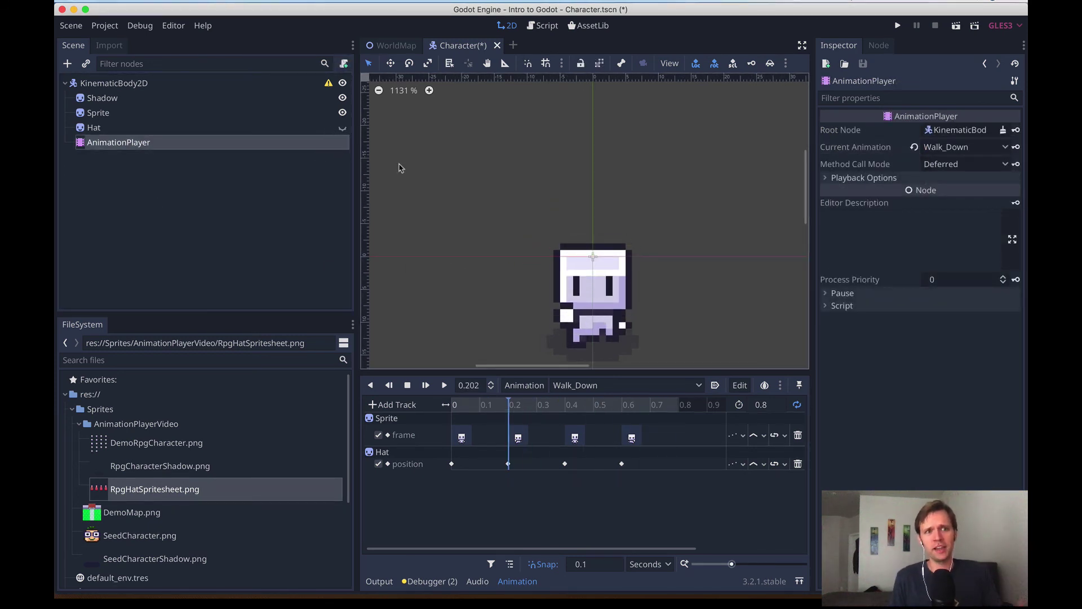
{"action": "left_click", "coordinate": [342, 127]}
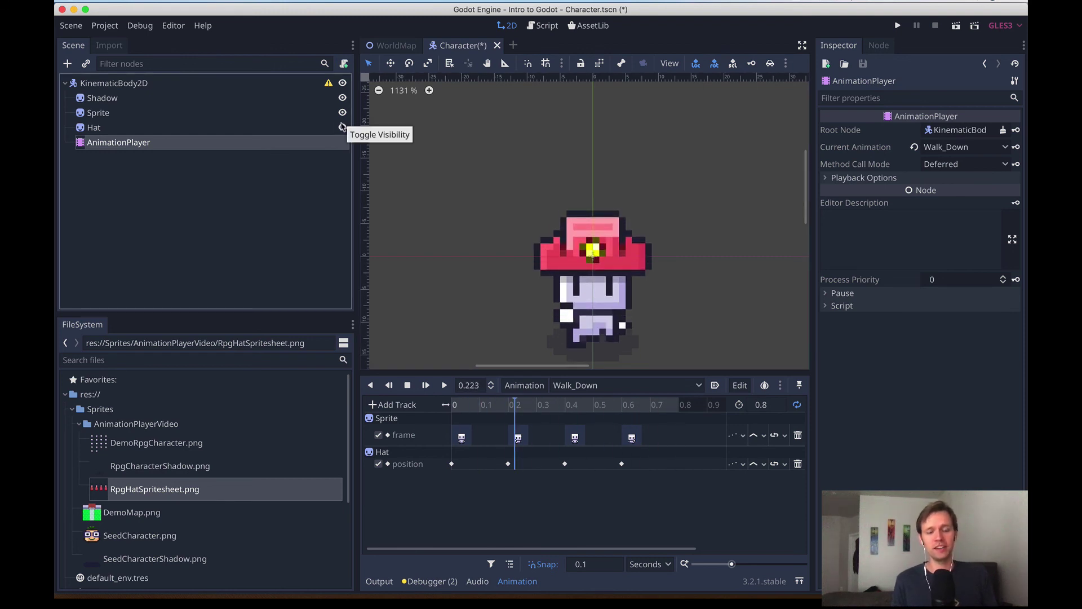